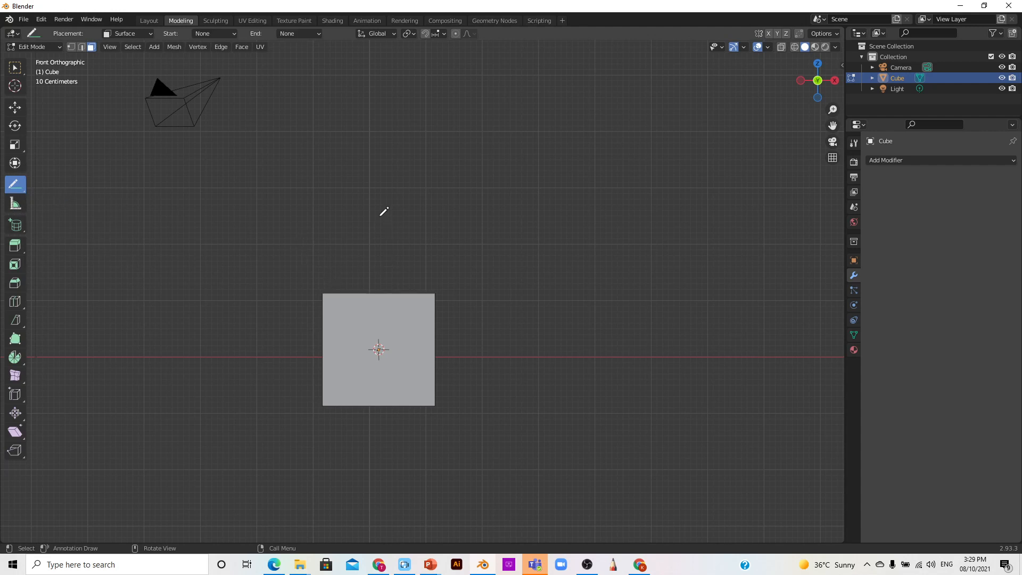
Annotate a guide path above and beside the cube: two vertical lines joined by a horizontal line, with a diagonal line across each corner.
mouse_move(370, 265)
mouse_down()
mouse_move(370, 63)
mouse_move(465, 75)
mouse_move(676, 55)
mouse_move(741, 59)
mouse_up()
scroll(431, 74, down, 1)
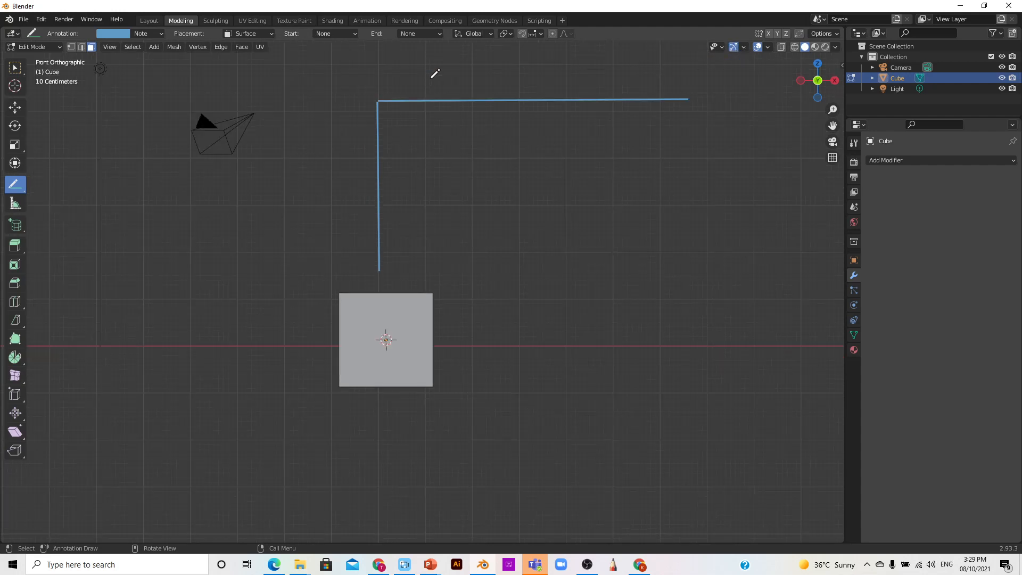
drag(694, 94, 695, 381)
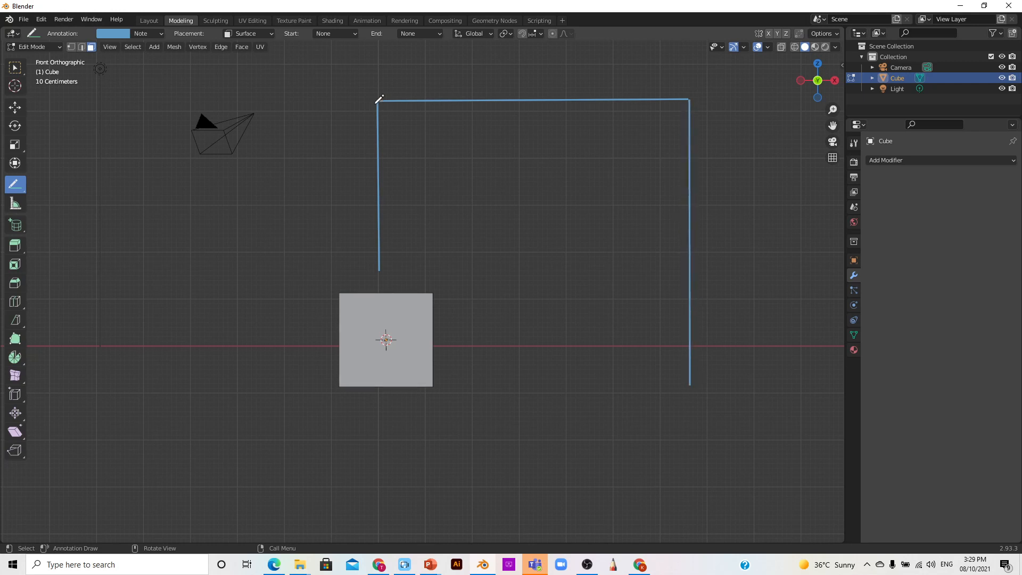
drag(332, 64, 429, 144)
drag(738, 65, 633, 142)
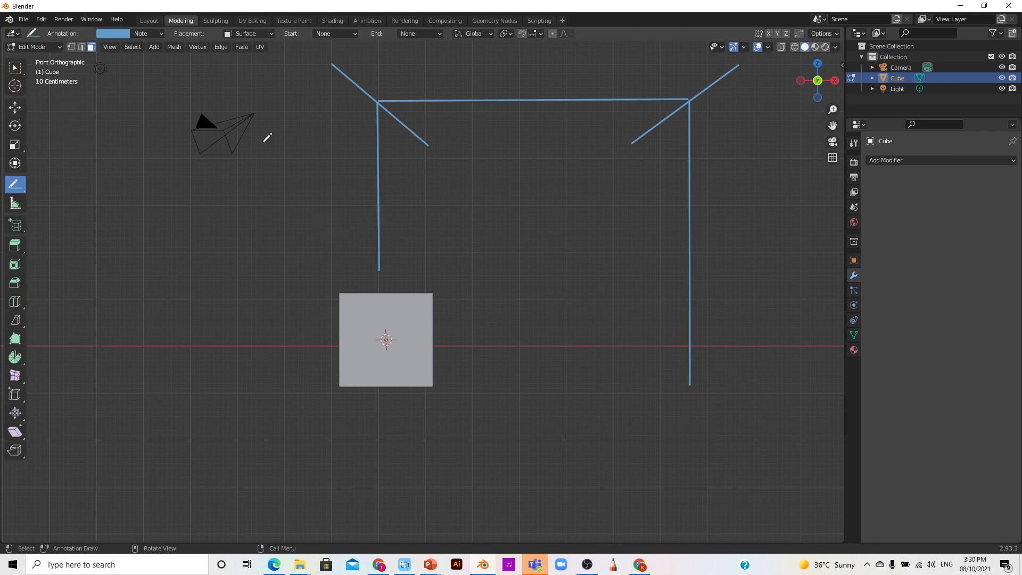
Leave annotation drawing and select the cube's top face.
click(15, 68)
drag(817, 81, 819, 94)
scroll(387, 292, up, 2)
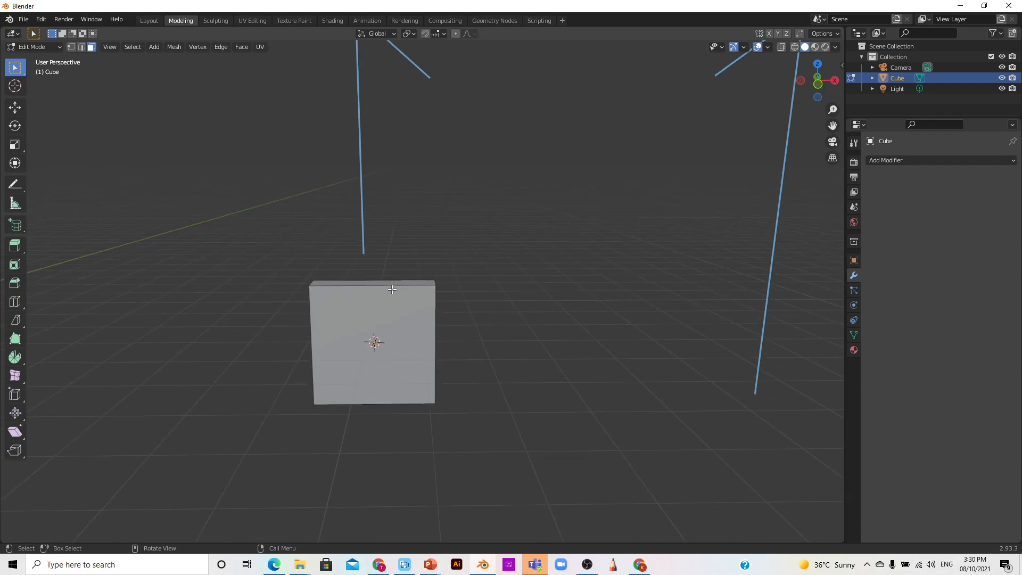
click(381, 284)
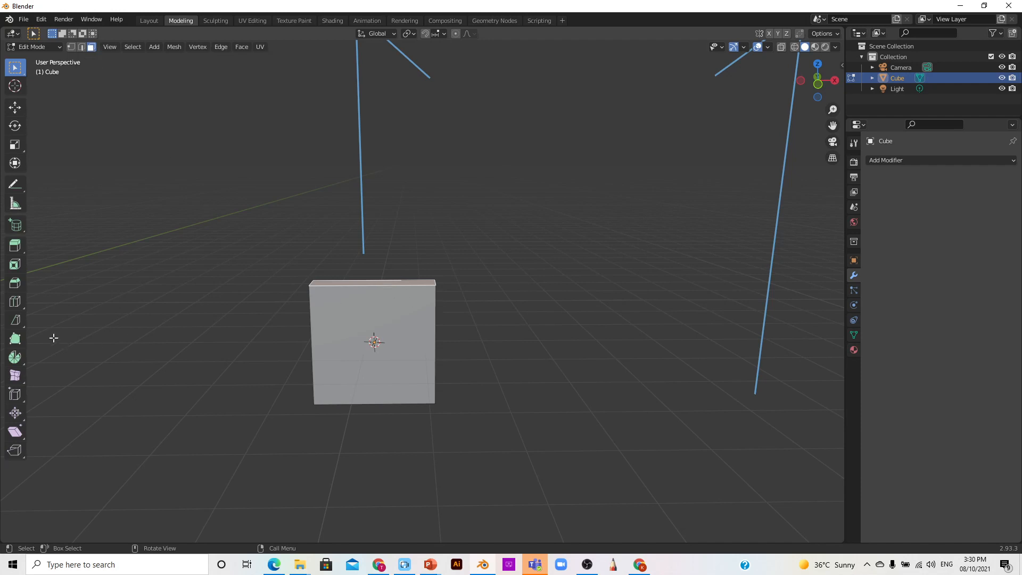
In front view, try moving the cube's top face up about 4.83 m to the upper end of the diagonal guide.
click(822, 87)
scroll(447, 261, down, 2)
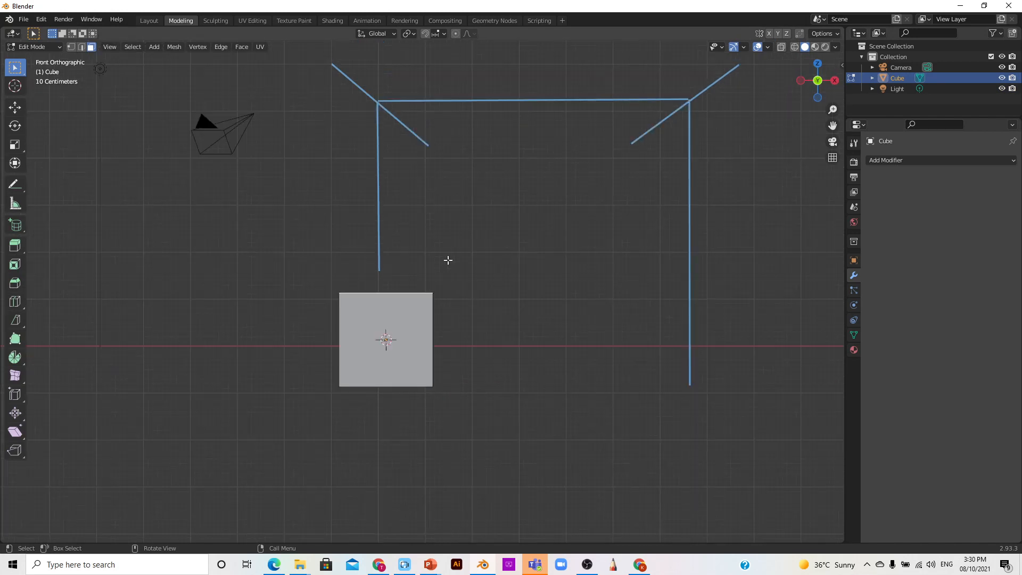
scroll(447, 259, down, 1)
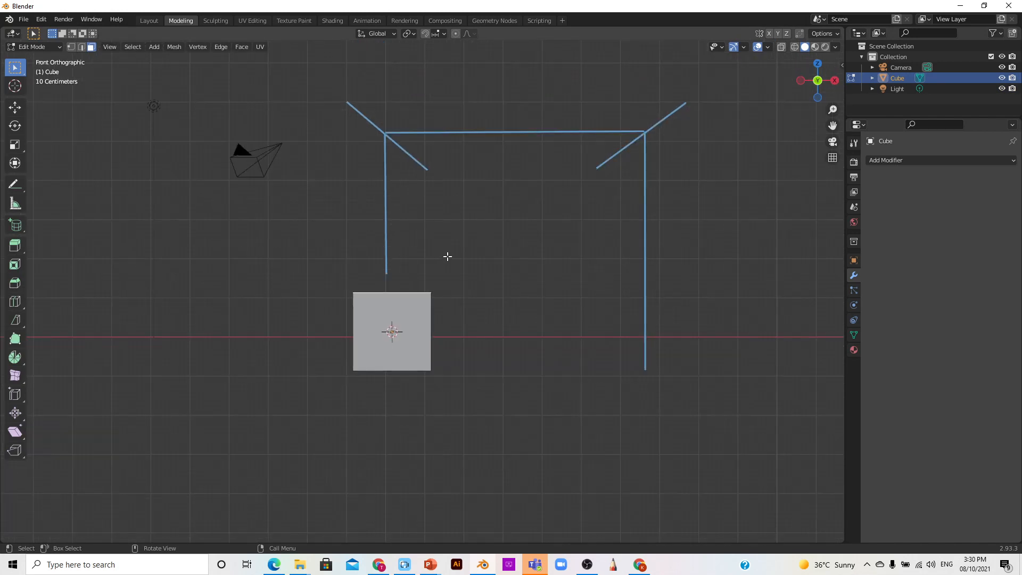
key(g)
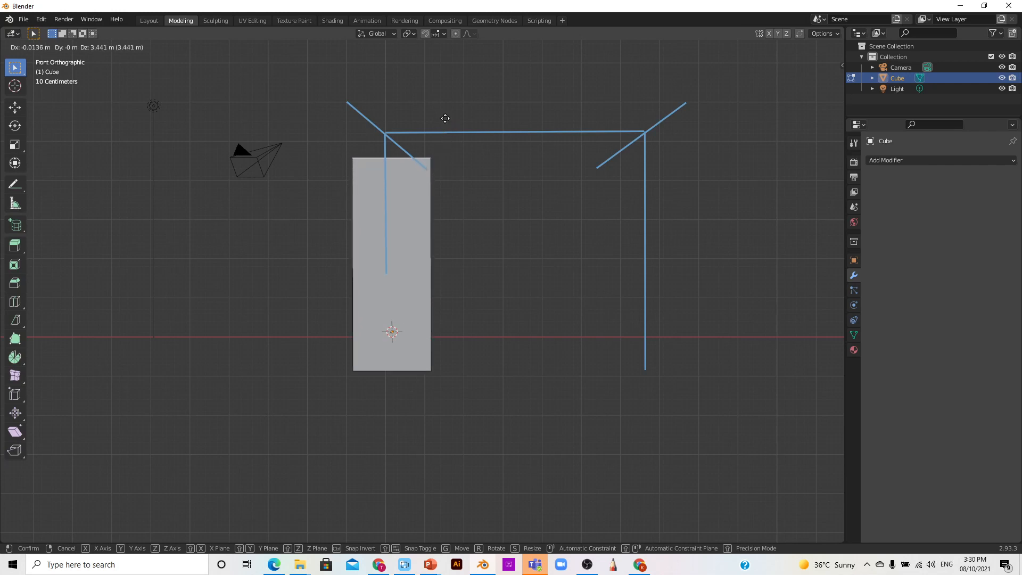
click(444, 68)
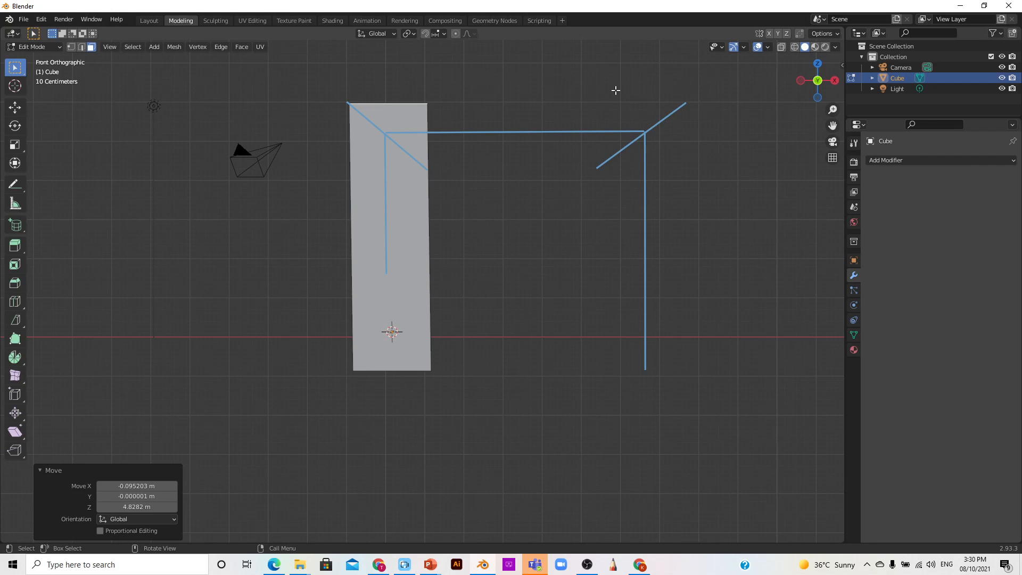
Try rotating the raised top face about 49.6° with the Rotate tool to match the diagonal guide, and undo it.
click(15, 127)
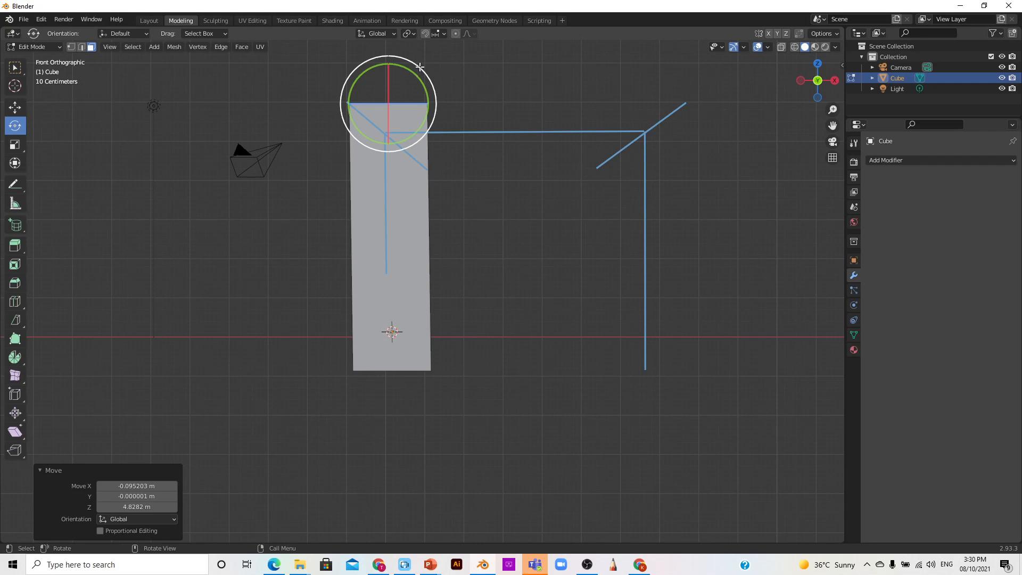
drag(421, 65, 418, 105)
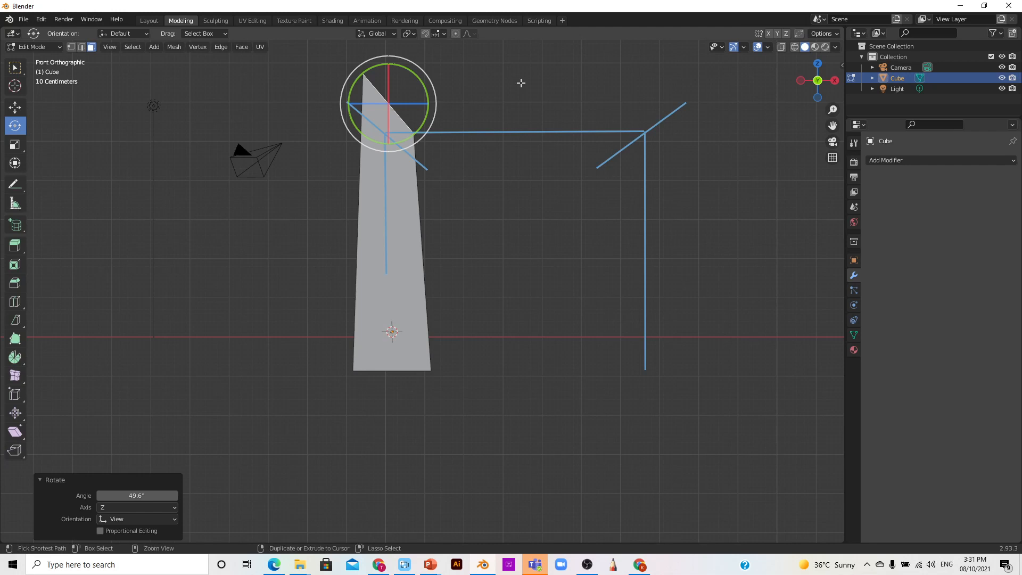
key(ctrl+z)
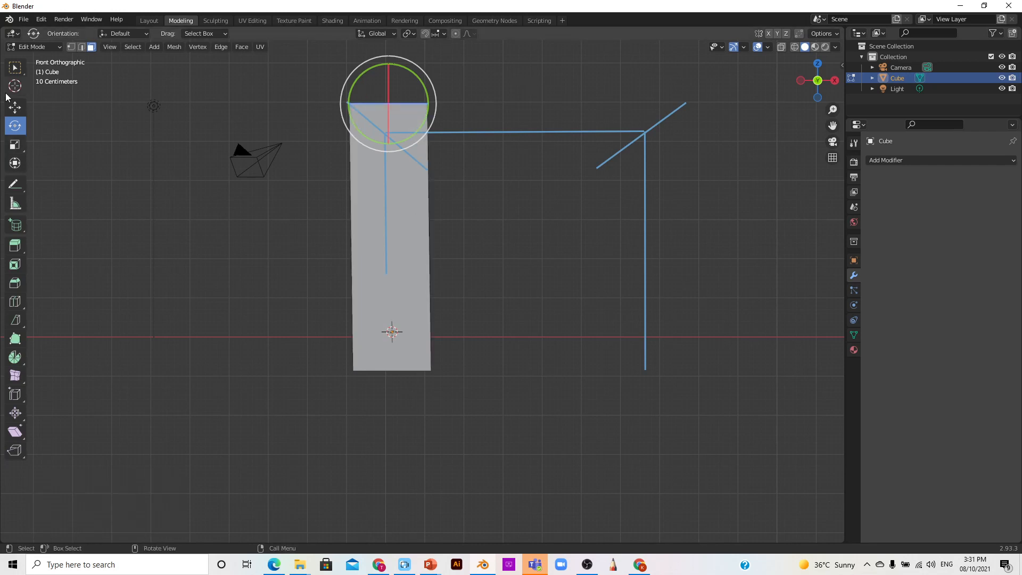
Try rotating the top face freely by about 42.8°, and undo both this rotation and the earlier upward move.
click(15, 67)
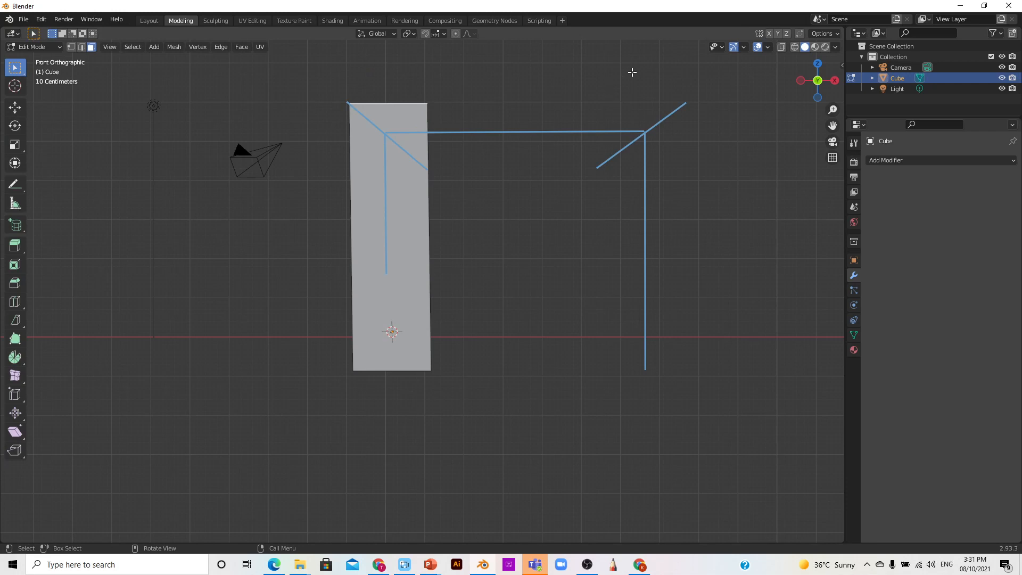
key(r)
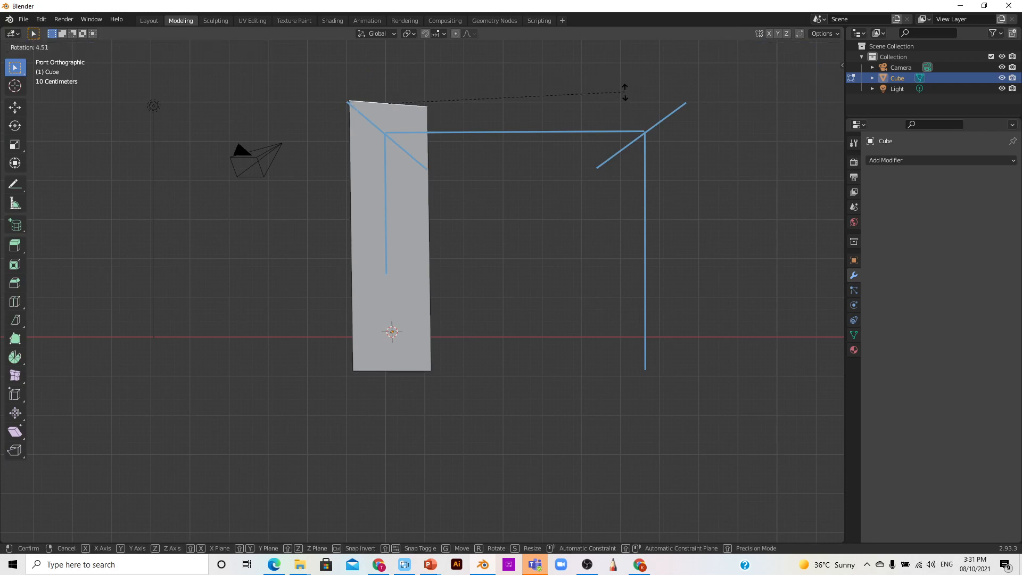
click(553, 222)
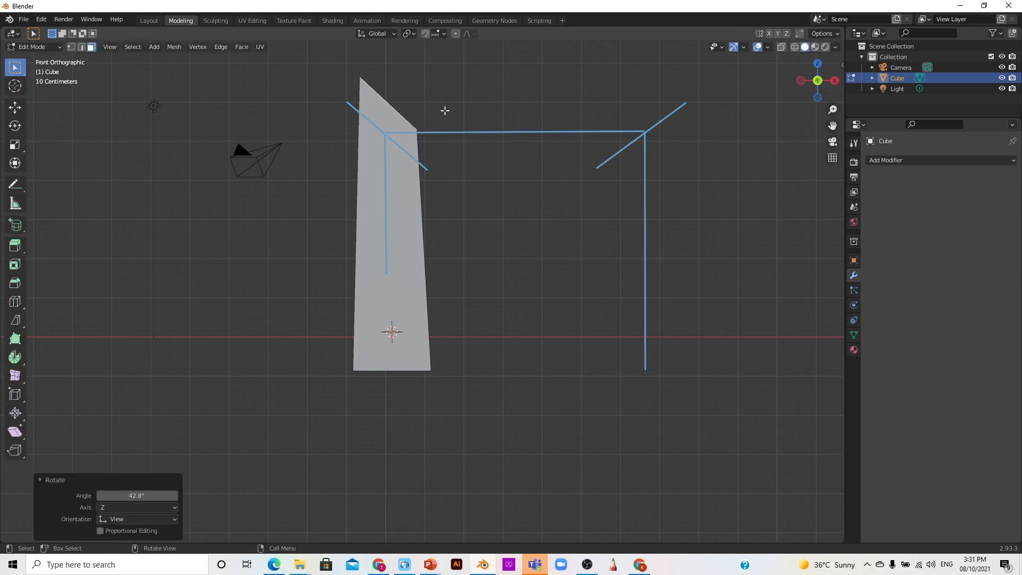
key(ctrl+z)
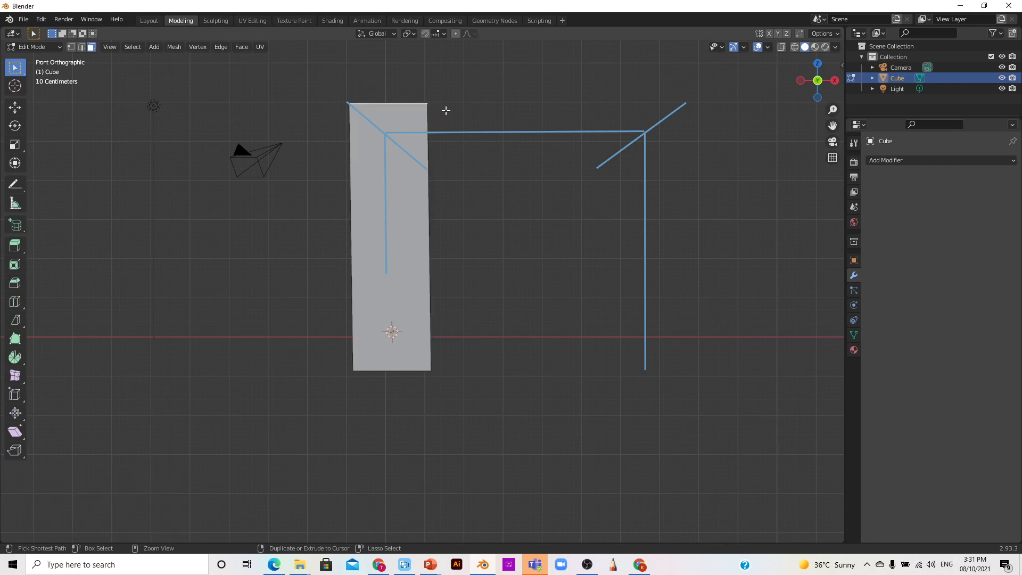
key(ctrl+z)
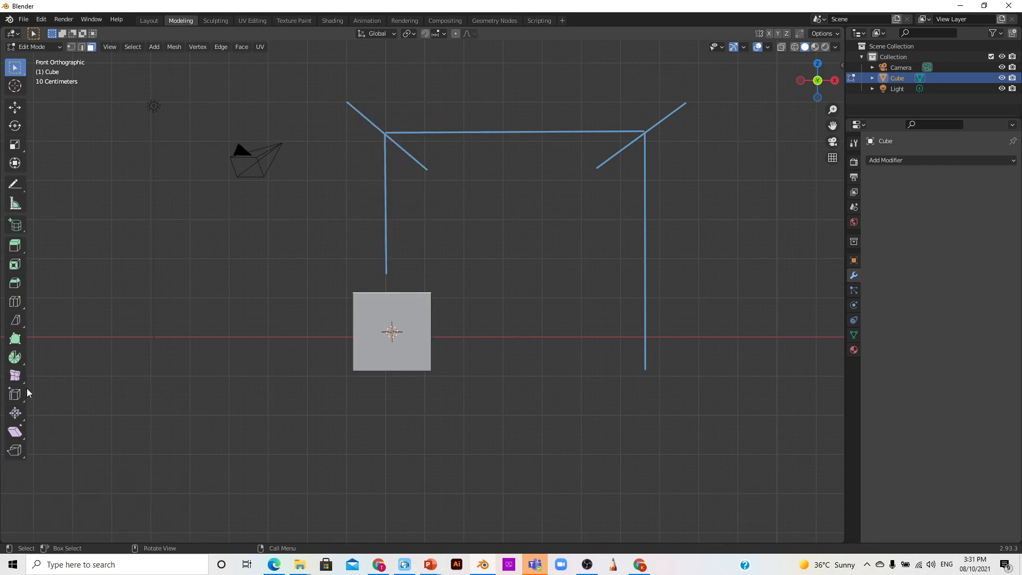
Try the Shear tool on the cube's top face with a tiny offset of about -0.001.
click(14, 433)
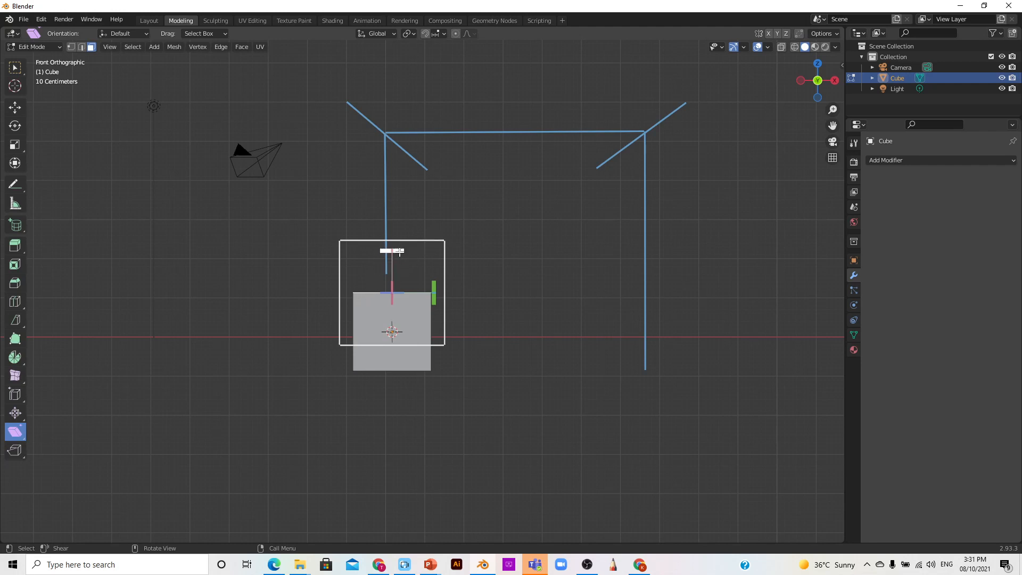
drag(400, 250, 402, 244)
scroll(493, 288, up, 2)
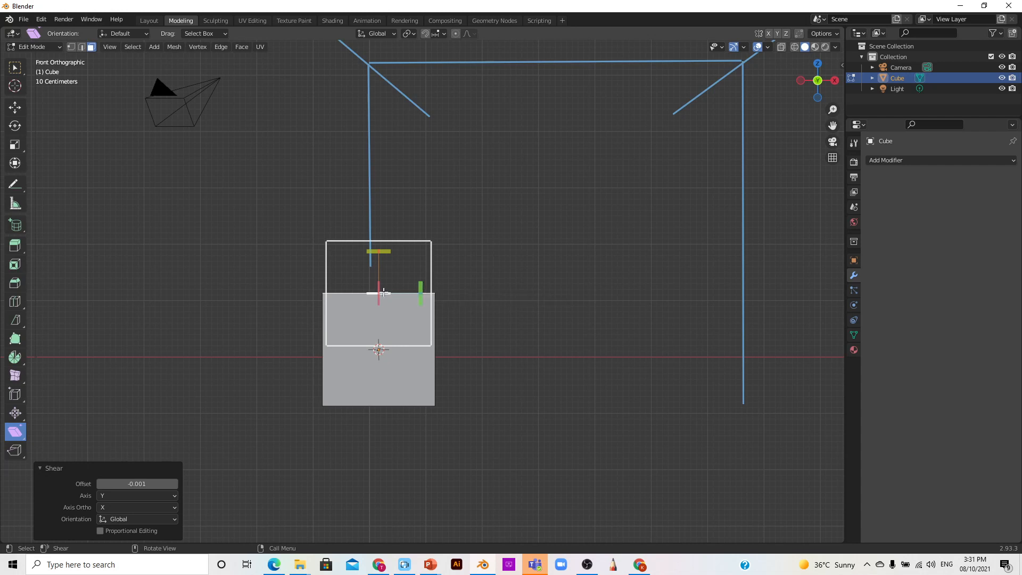
scroll(384, 292, down, 2)
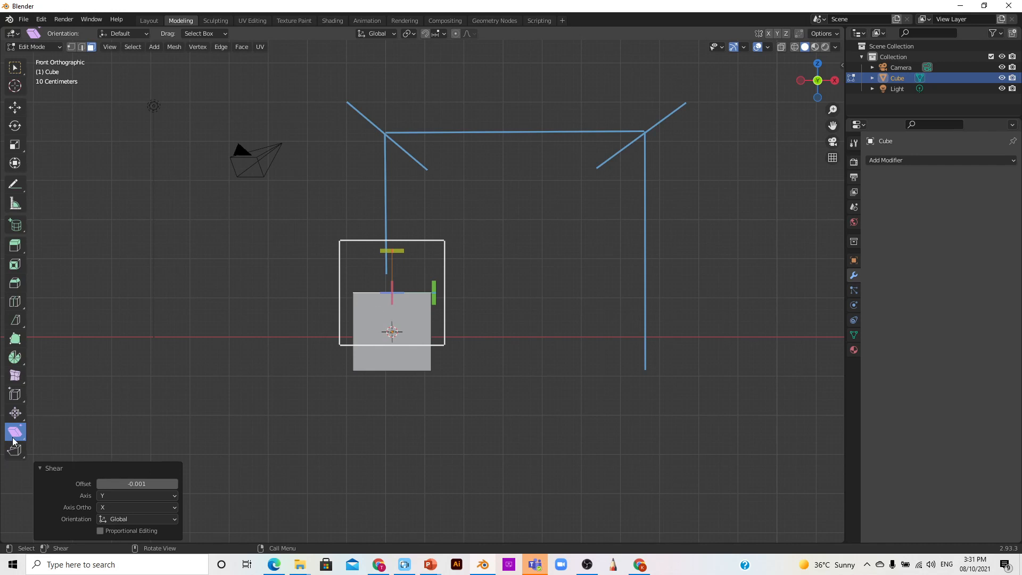
Extrude the cube's top face up about 4.11 m to the horizontal guide line using Extrude Manifold.
click(18, 250)
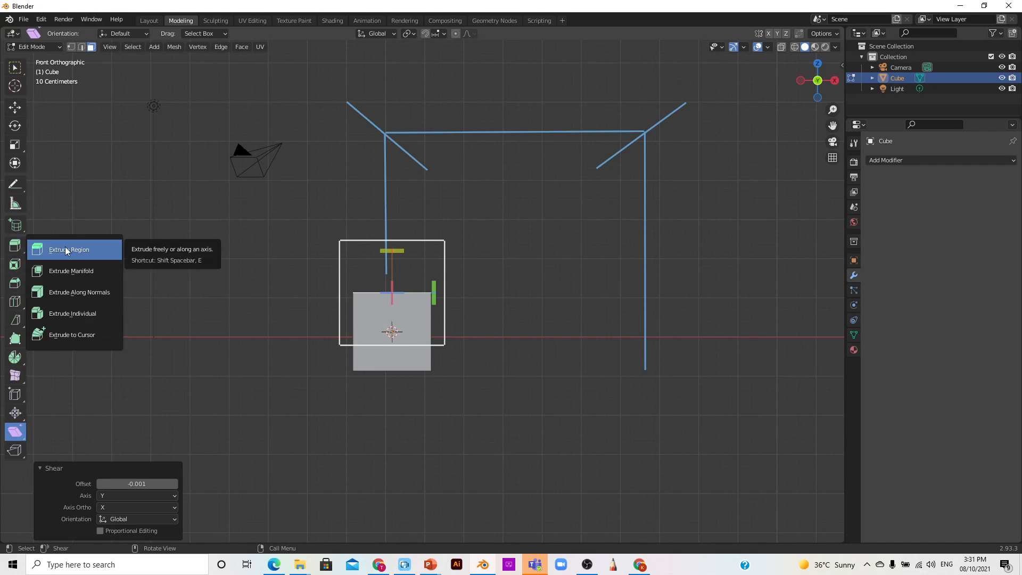
click(67, 272)
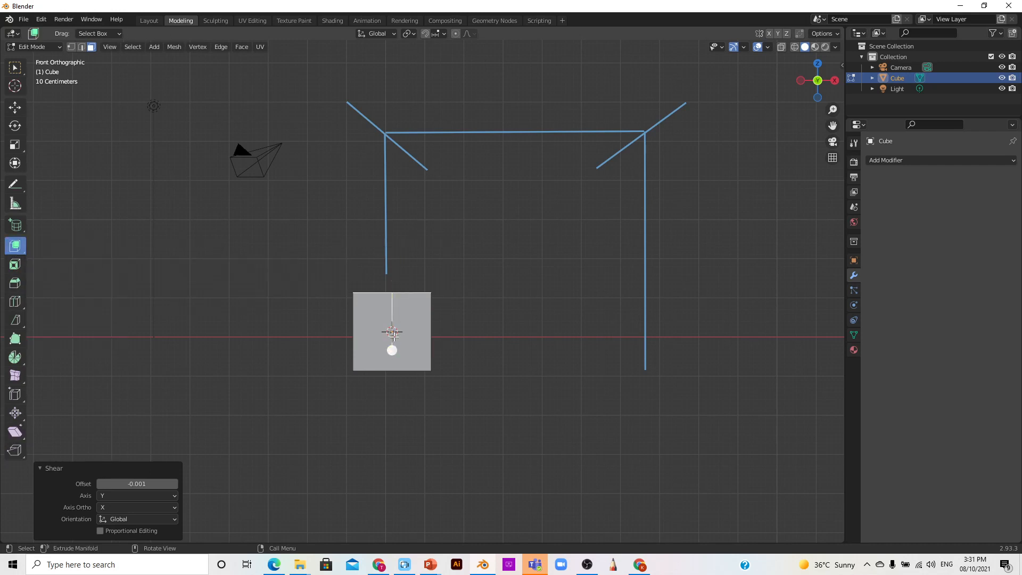
mouse_move(814, 81)
mouse_down()
mouse_move(698, 37)
mouse_move(612, 101)
mouse_move(538, 53)
mouse_move(453, 96)
mouse_move(405, 79)
mouse_up()
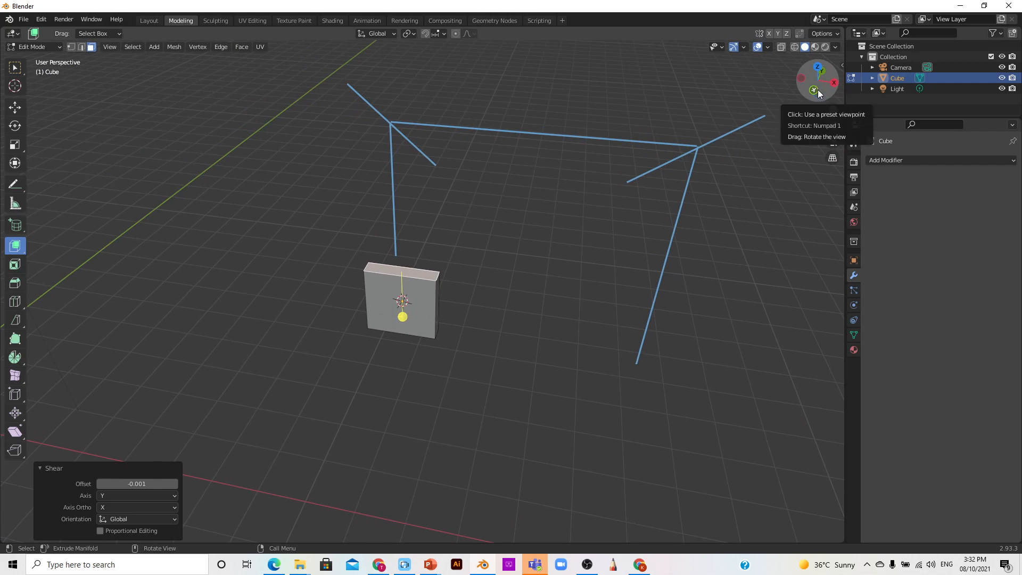
click(821, 92)
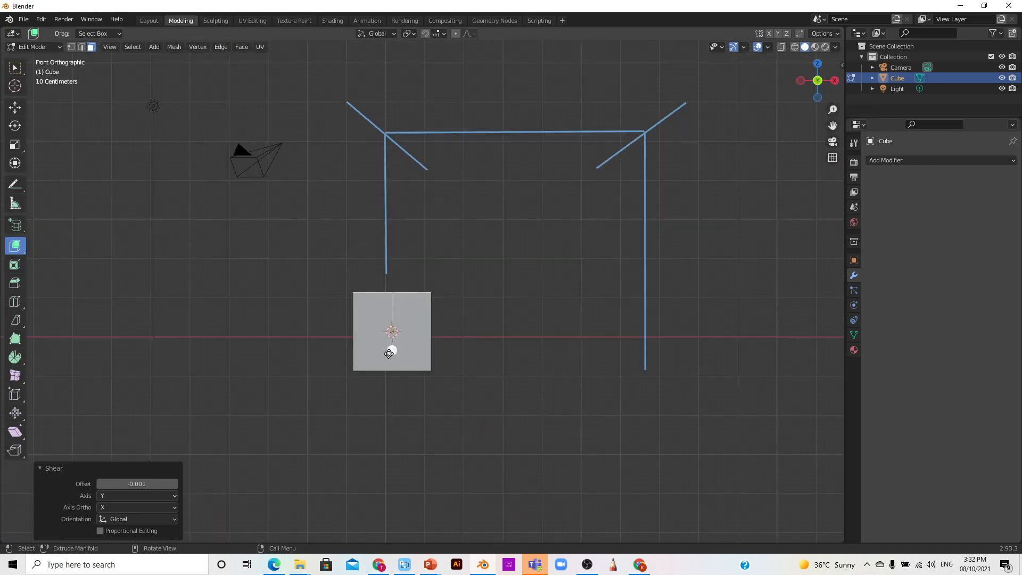
drag(392, 350, 435, 193)
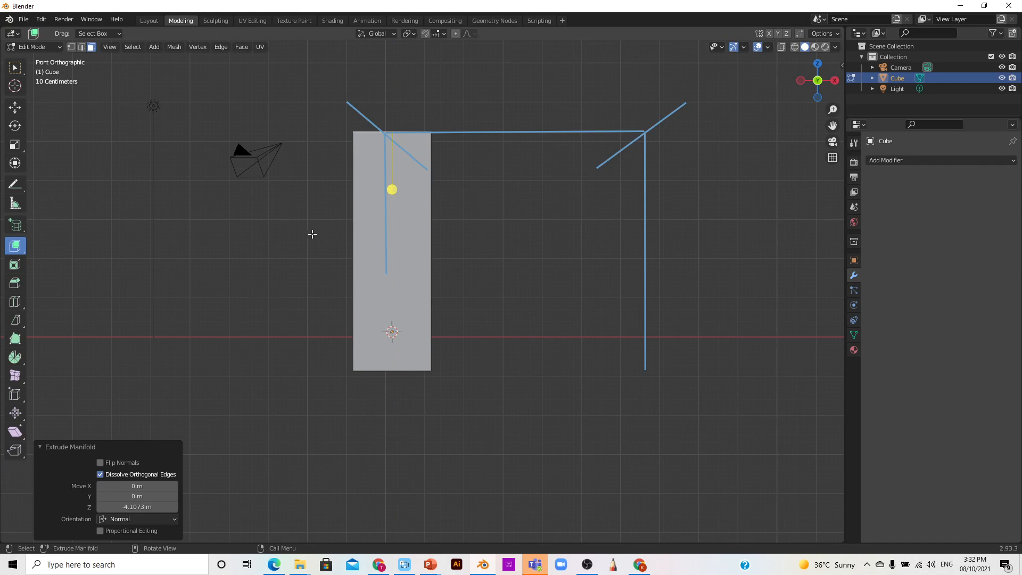
Shear the column's top face by offsets of -0.900, 1.900 and -1.875, leaving it sloped along the nearest diagonal guide.
click(15, 433)
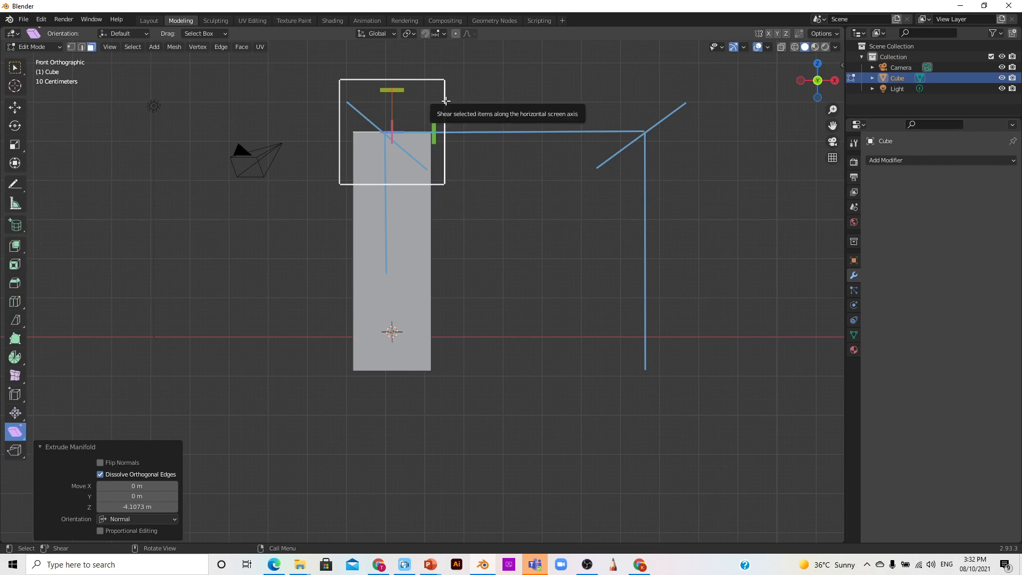
drag(446, 103, 429, 328)
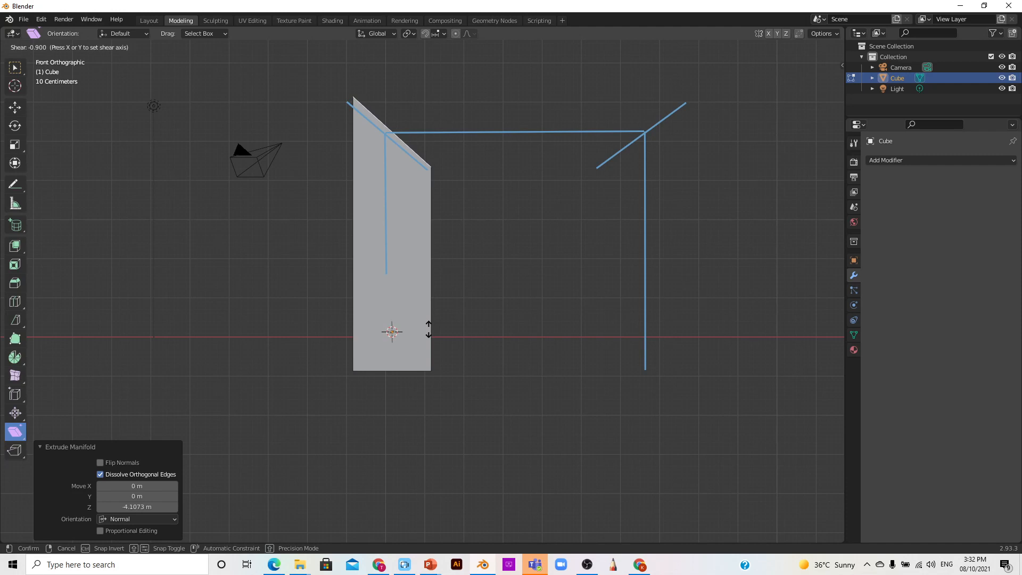
drag(428, 328, 429, 328)
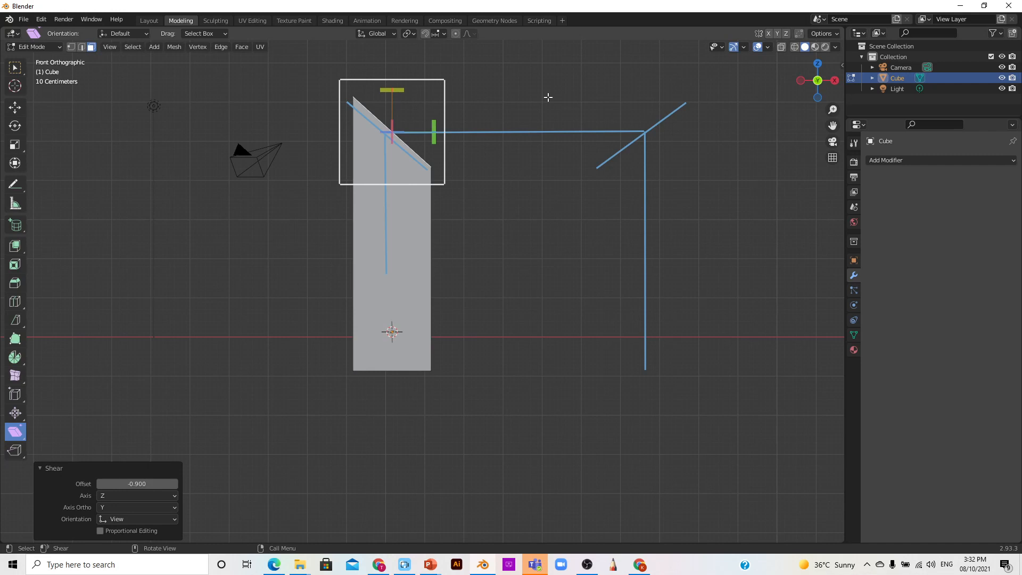
drag(447, 117, 514, 139)
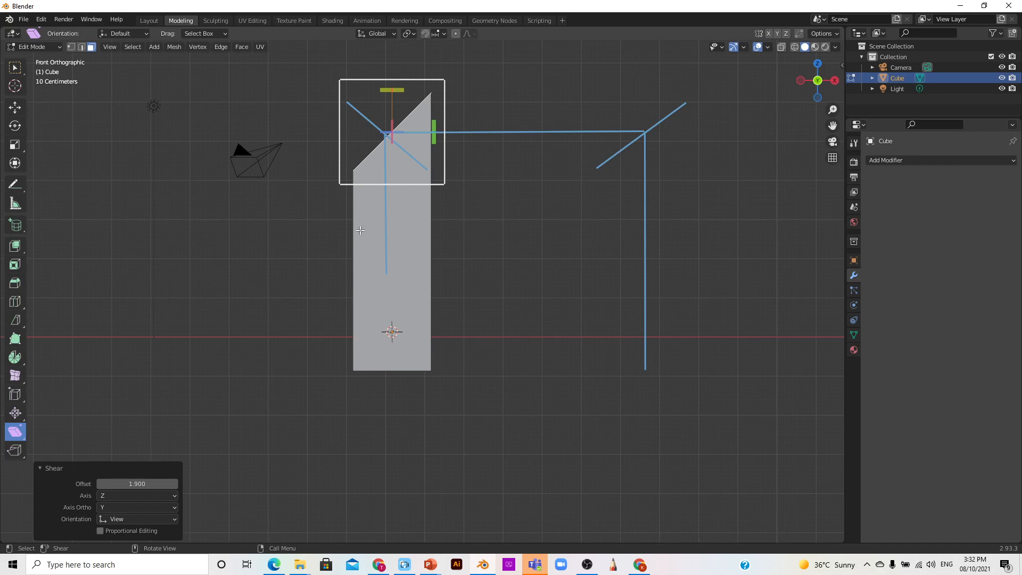
drag(446, 110, 447, 82)
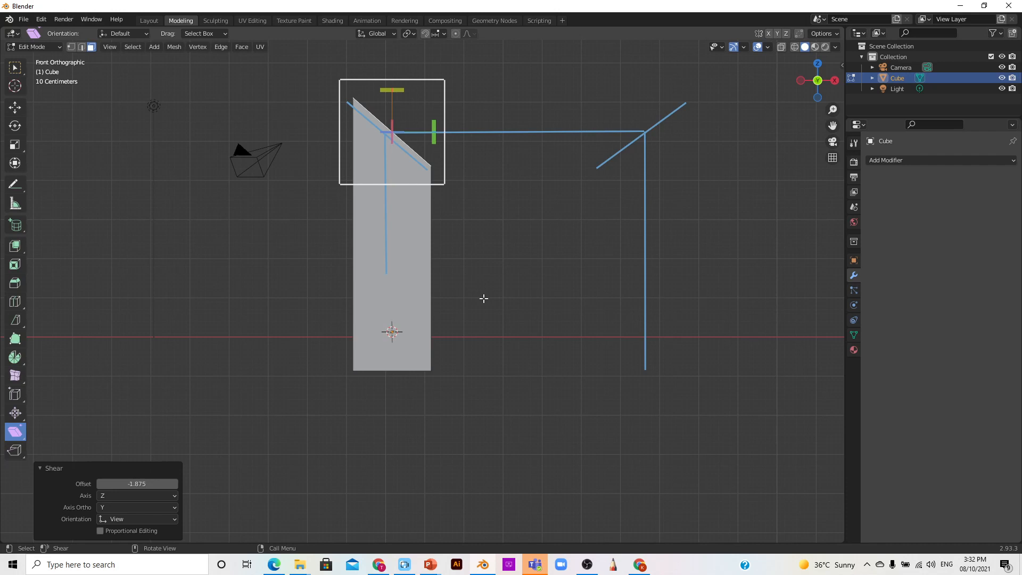
Try extruding the column's sloped top face about 1.23 m along its normal with Extrude Manifold, and undo it.
scroll(483, 299, down, 1)
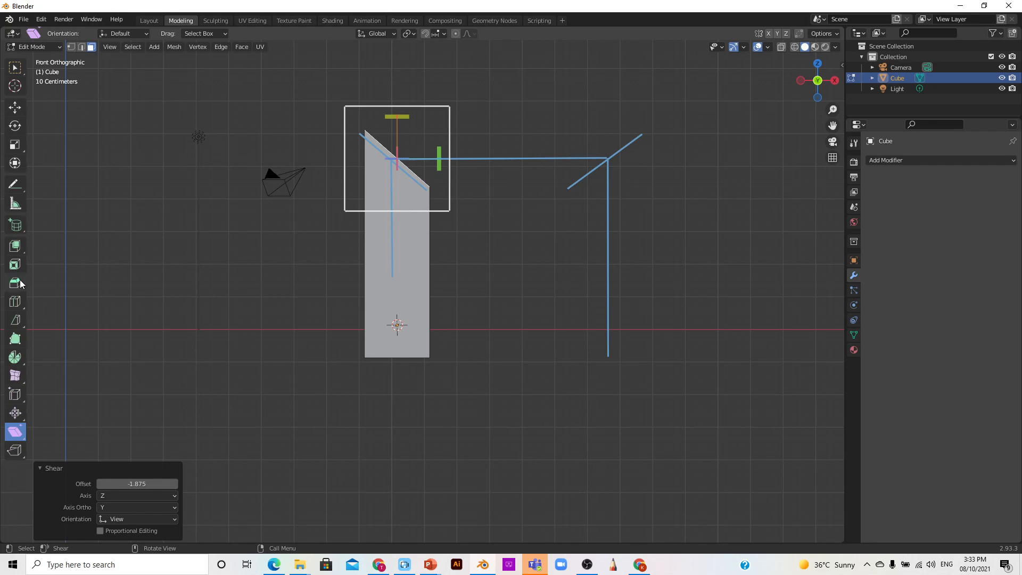
click(16, 247)
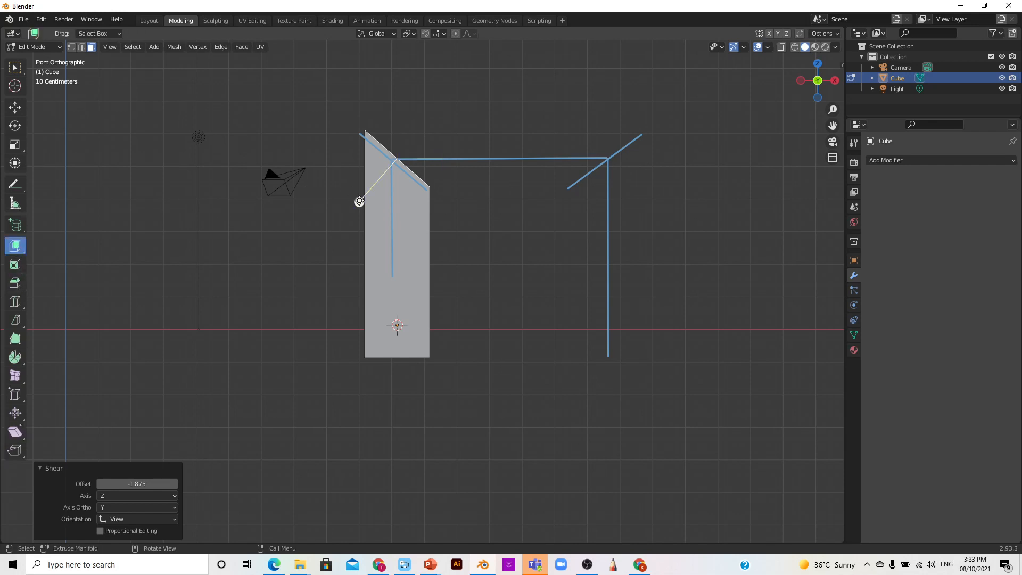
drag(359, 203, 385, 173)
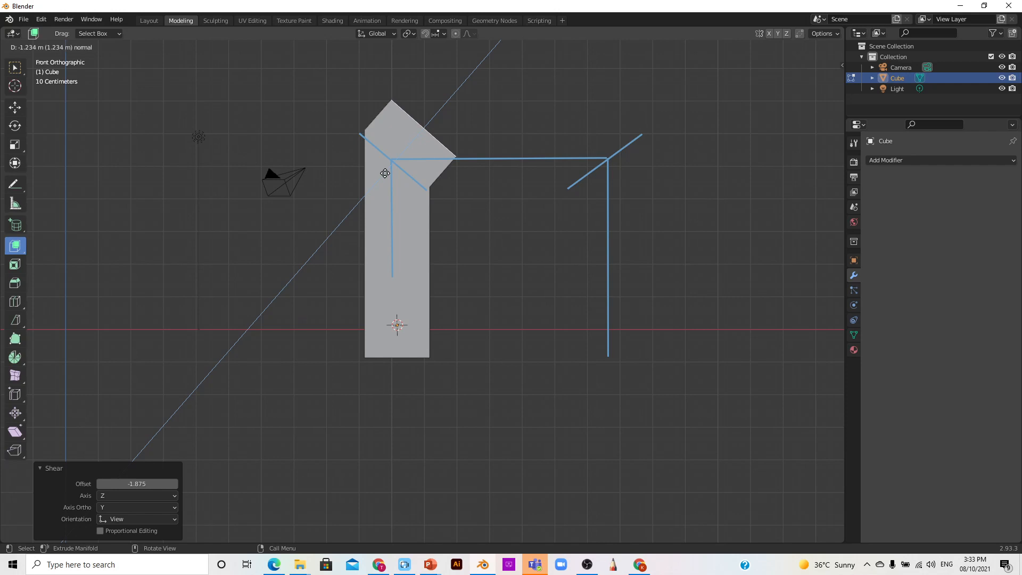
drag(385, 173, 390, 169)
key(ctrl+z)
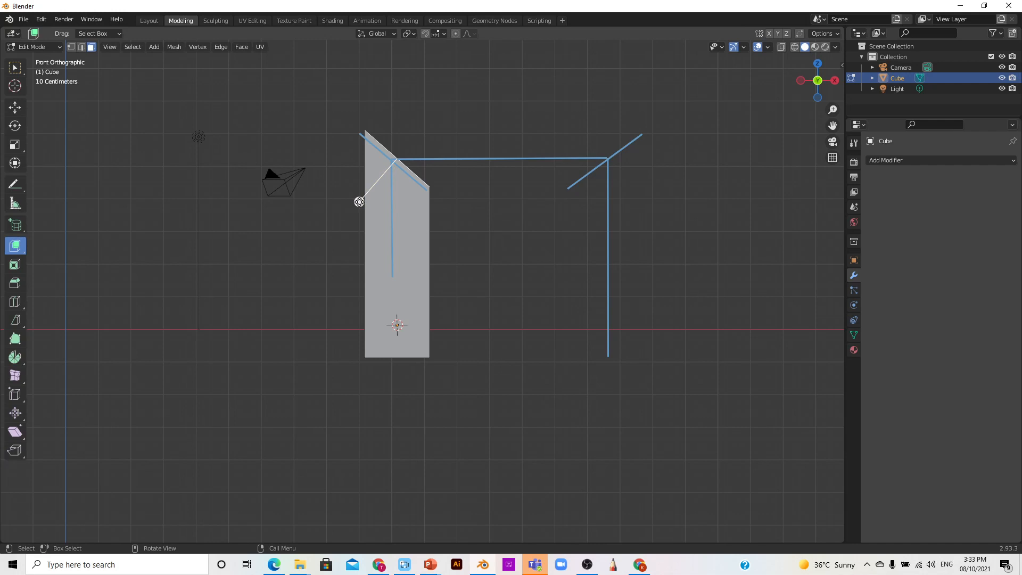
Extrude the column's sloped top face about 5.47 m along the X axis using Extrude Manifold.
drag(360, 202, 414, 166)
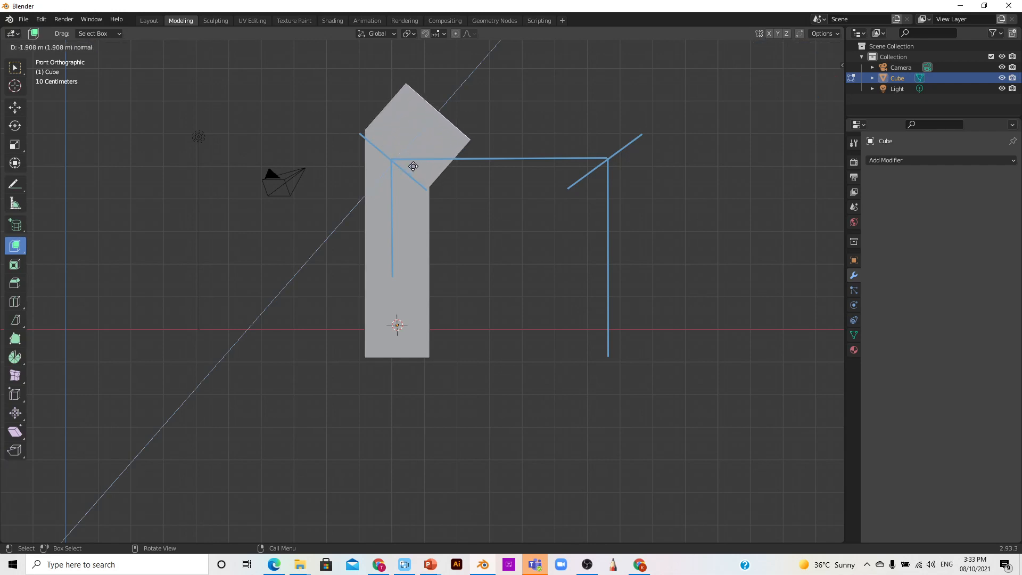
key(x)
drag(413, 166, 538, 185)
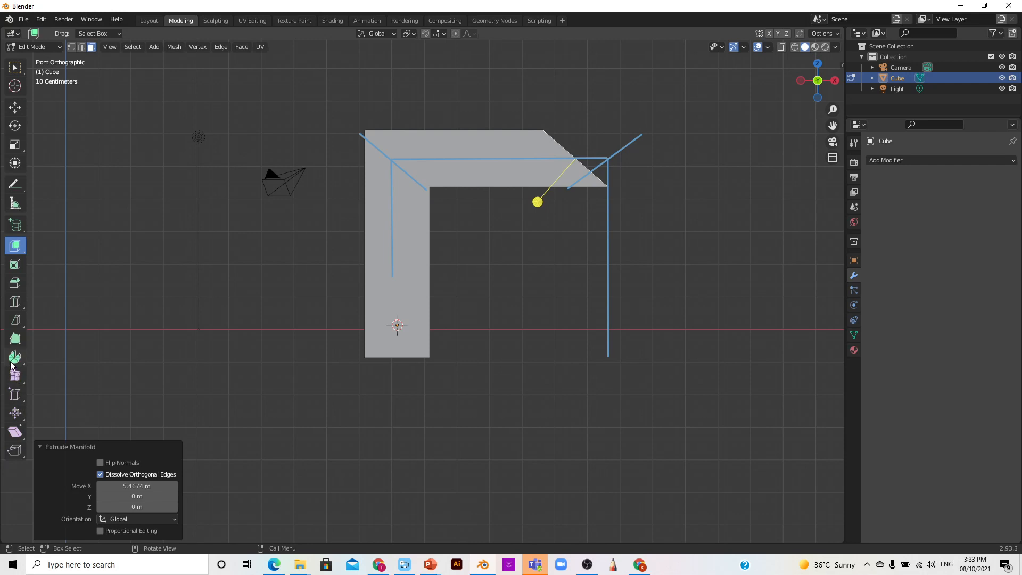
Shear the horizontal beam's end face by offsets of -0.507 and -0.667, reversing its slope towards the far diagonal guide.
click(14, 434)
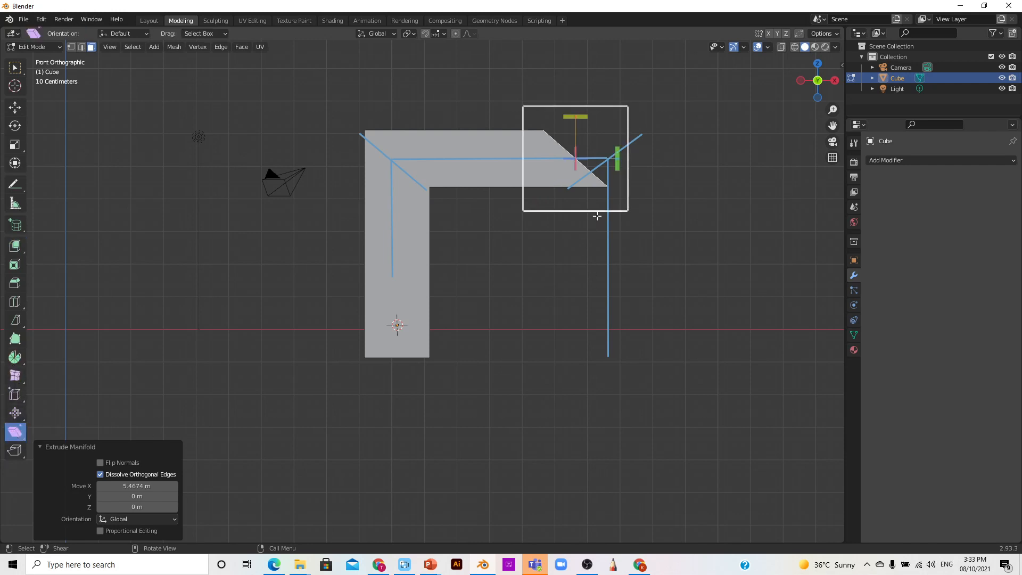
drag(597, 212, 154, 225)
drag(589, 211, 479, 204)
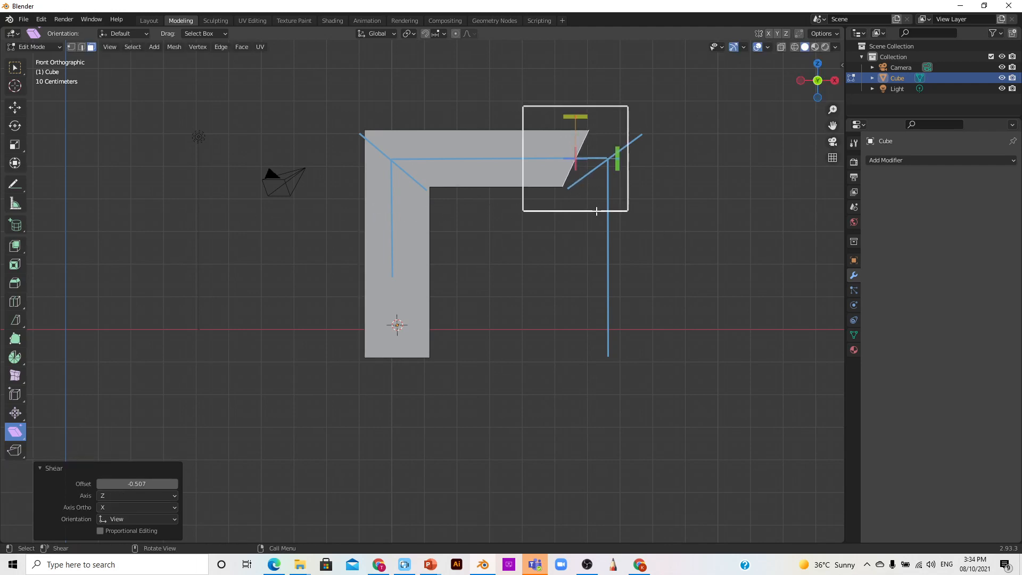
drag(589, 211, 311, 208)
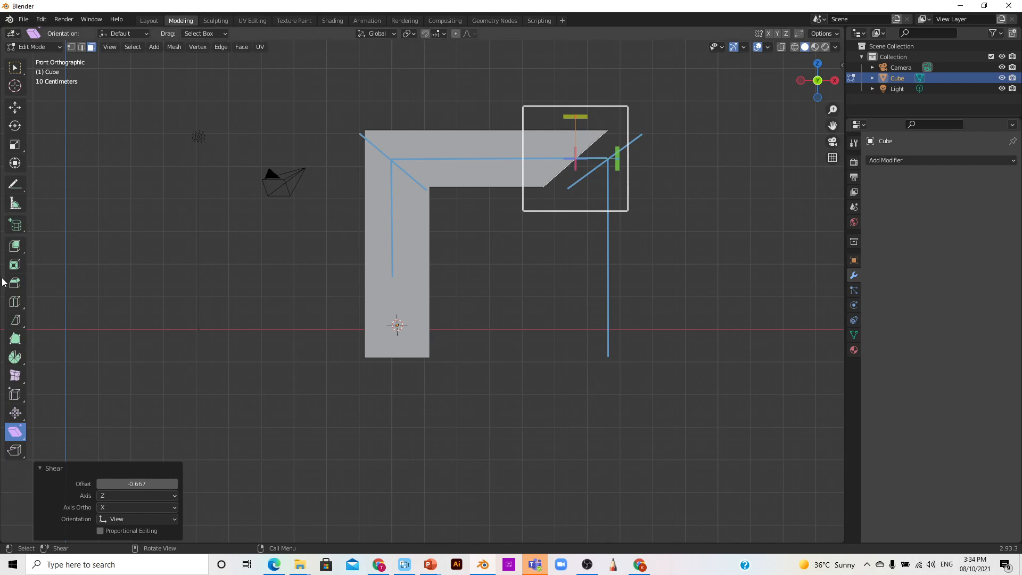
Extrude the beam's end face about 0.816 m along X and shear it by -0.245 to match the far diagonal guide.
click(15, 246)
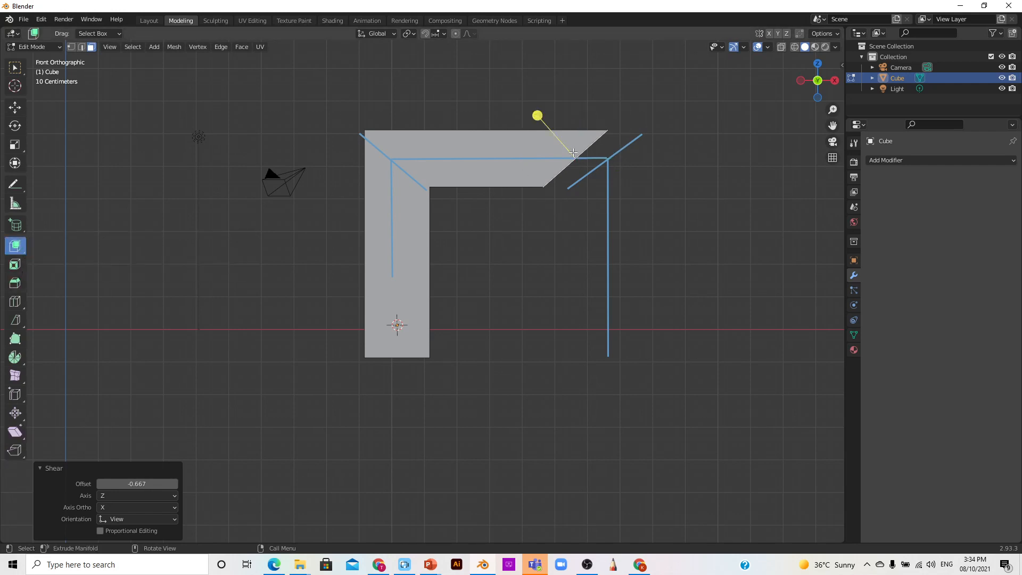
drag(538, 114, 566, 114)
key(x)
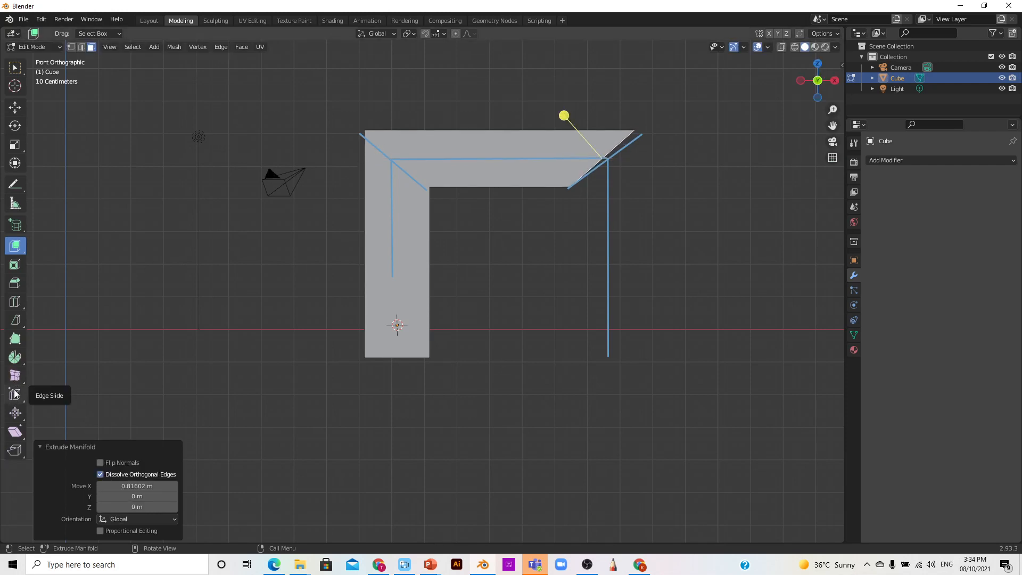
click(15, 432)
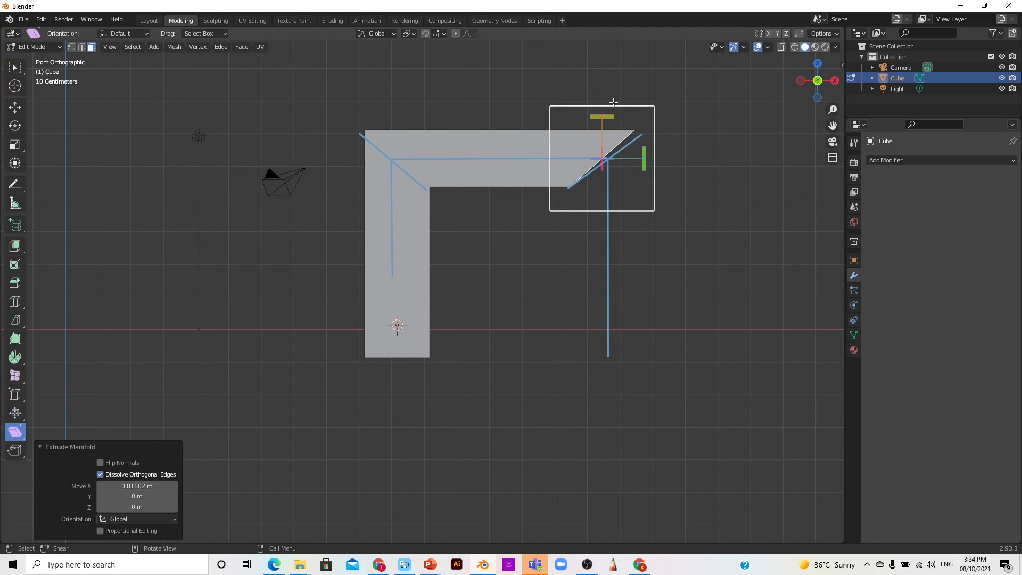
drag(613, 106, 719, 109)
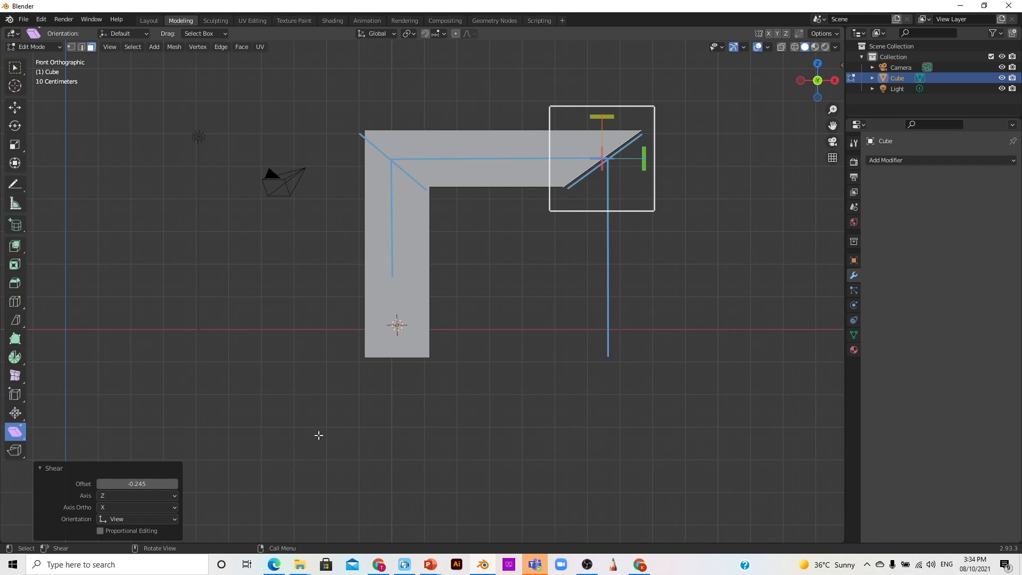
Extrude the beam's mitred end face about 5.37 m down along the Z axis using Extrude Manifold, forming the second leg.
click(15, 247)
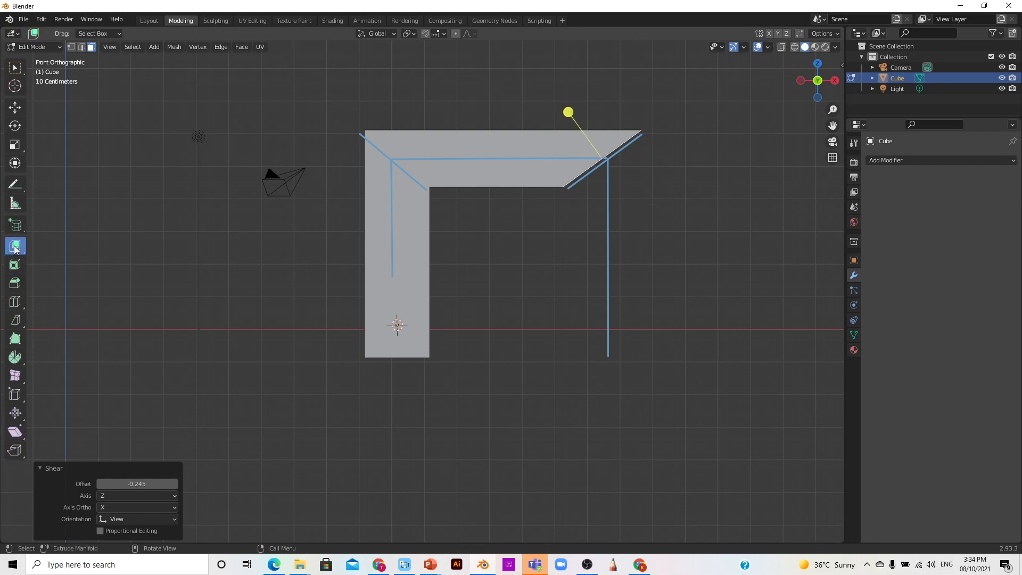
drag(568, 110, 591, 155)
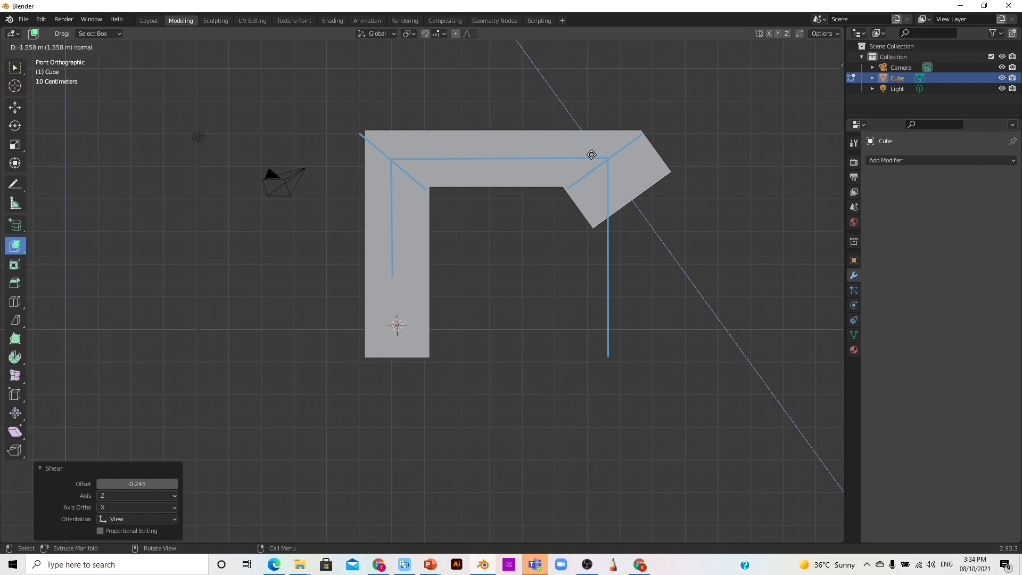
drag(591, 155, 592, 155)
drag(593, 156, 592, 152)
key(z)
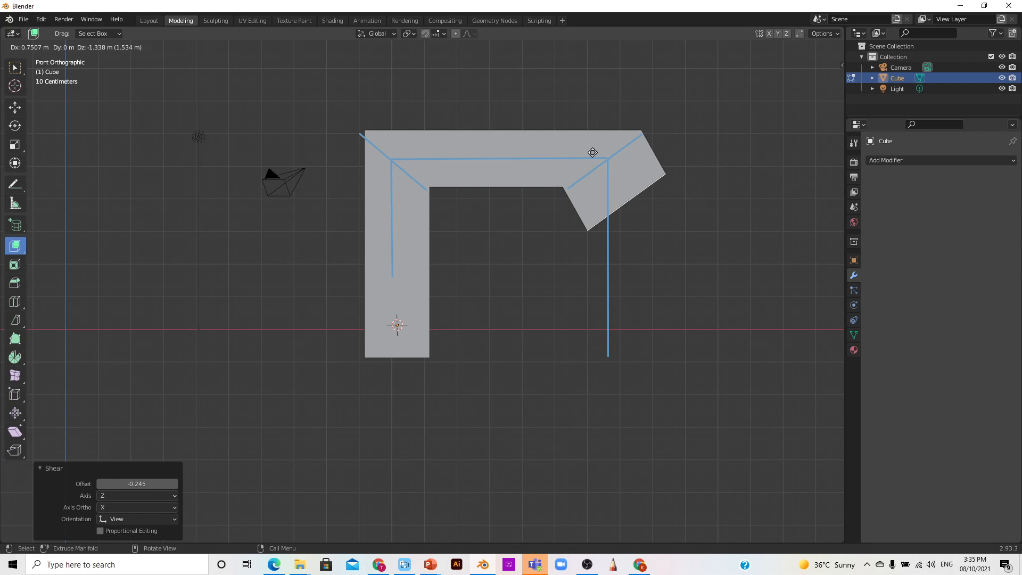
key(z)
drag(592, 152, 593, 284)
drag(828, 90, 924, 120)
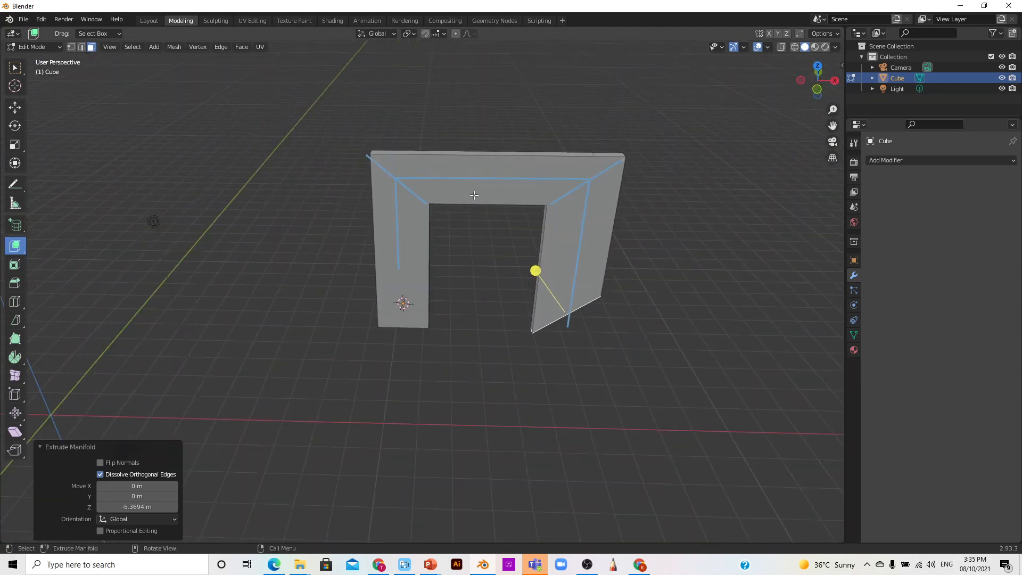
drag(839, 91, 876, 95)
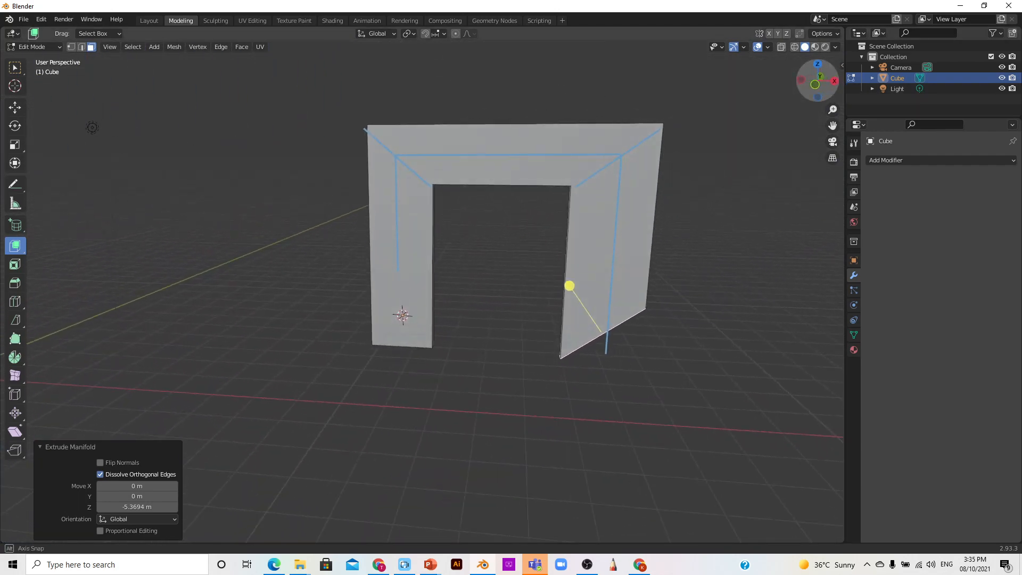
click(15, 432)
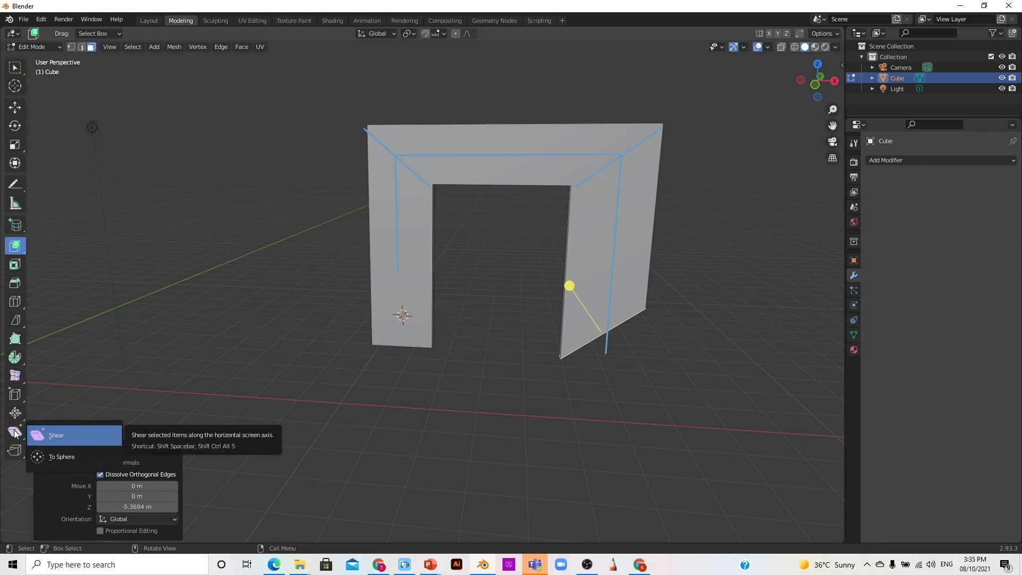
click(51, 460)
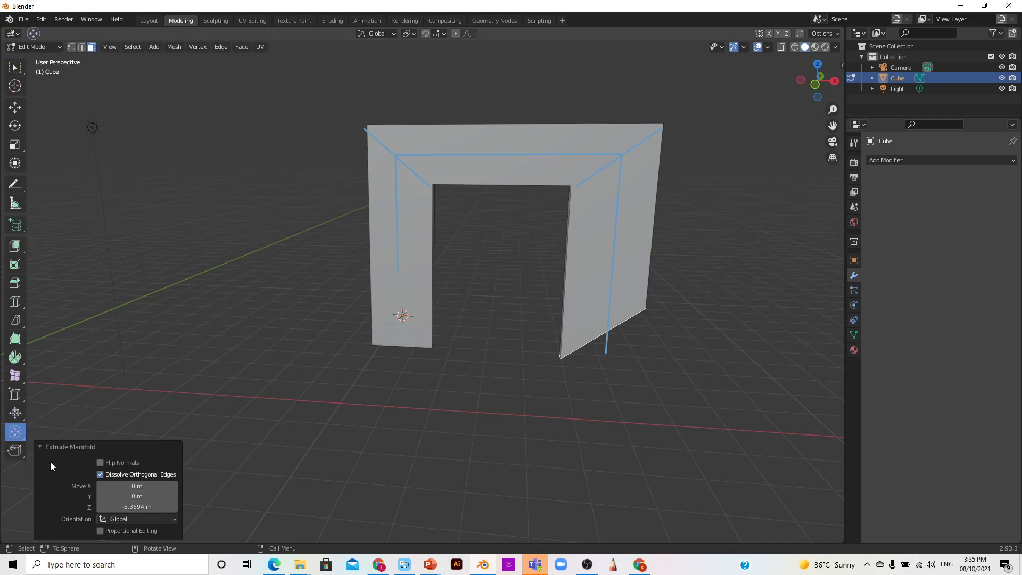
click(12, 434)
click(10, 434)
Switch to Object Mode and delete the extruded cube.
click(27, 45)
click(37, 56)
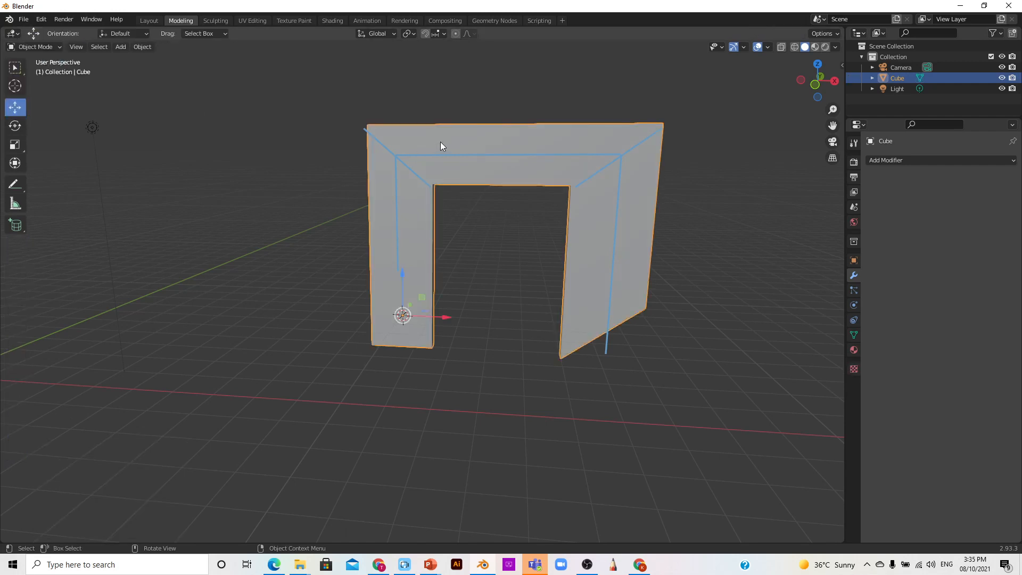
key(x)
click(487, 153)
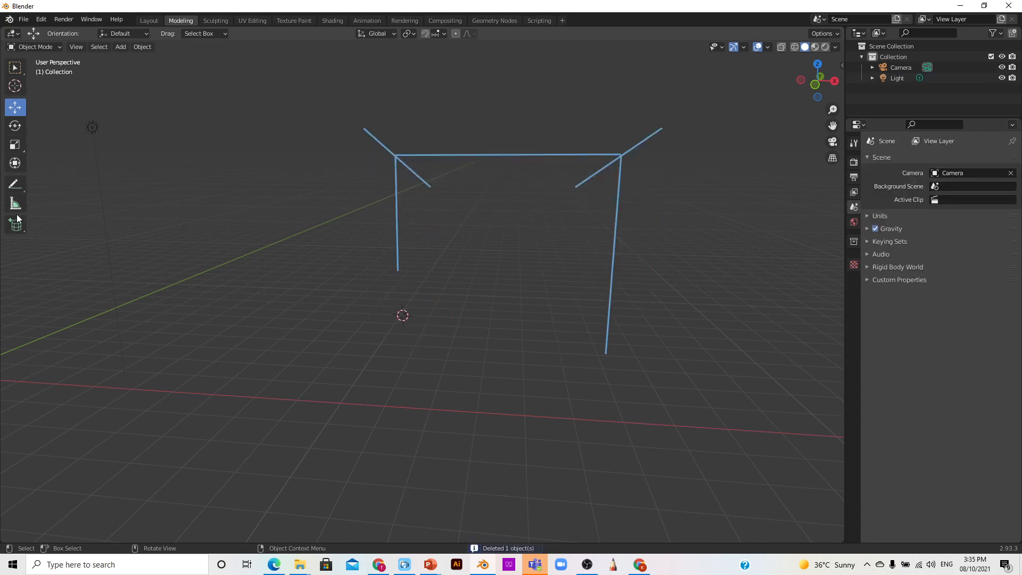
Erase all the annotation guide lines using the Annotate Eraser with a 148 px radius, and reduce its radius to 77 px.
click(20, 185)
drag(20, 185, 56, 255)
drag(72, 34, 115, 34)
drag(371, 126, 375, 129)
drag(557, 213, 637, 285)
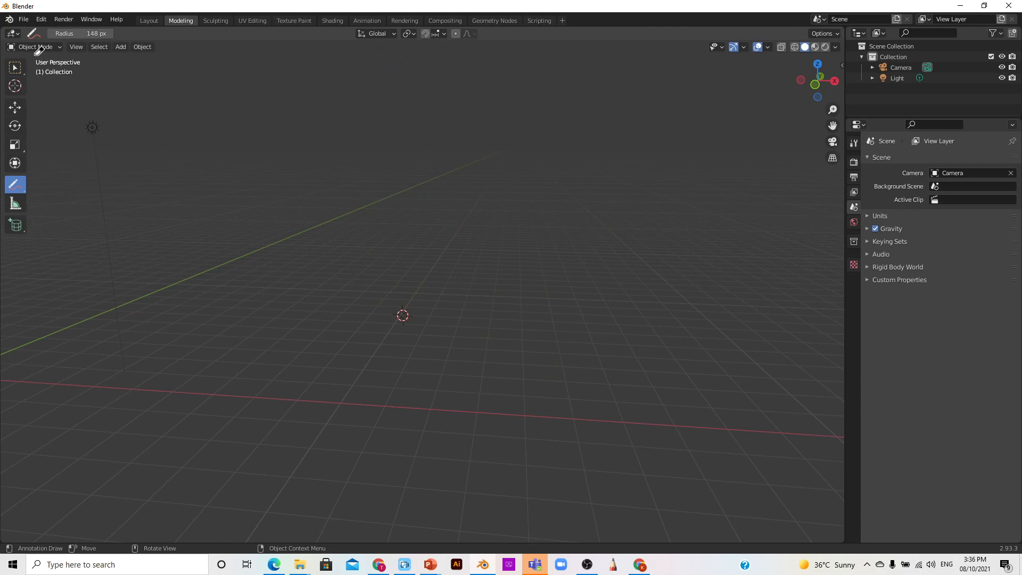
mouse_move(80, 33)
mouse_down()
mouse_move(48, 34)
mouse_move(73, 33)
mouse_up()
Add a 2 m mesh plane to the empty scene.
click(121, 47)
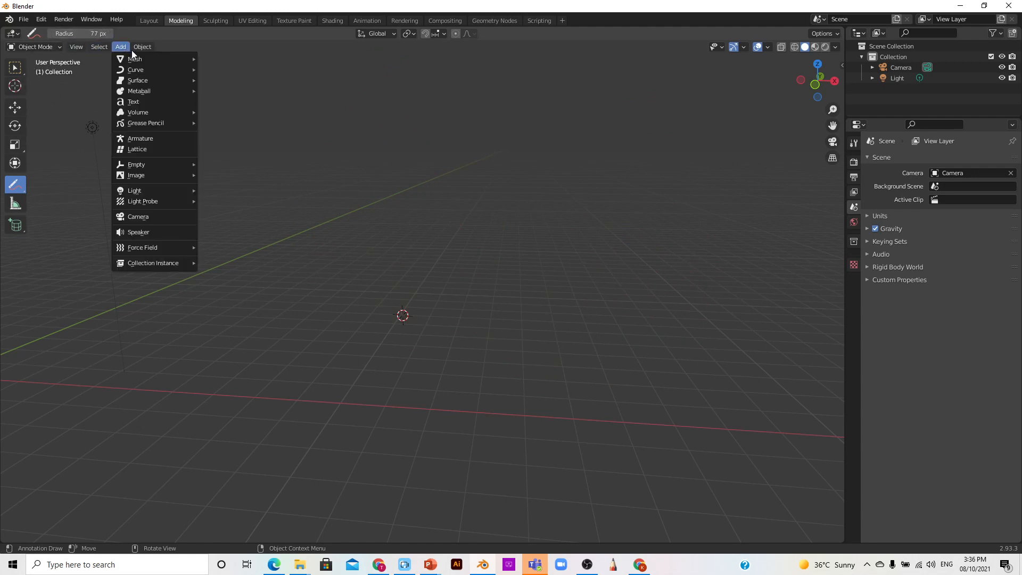
mouse_move(192, 61)
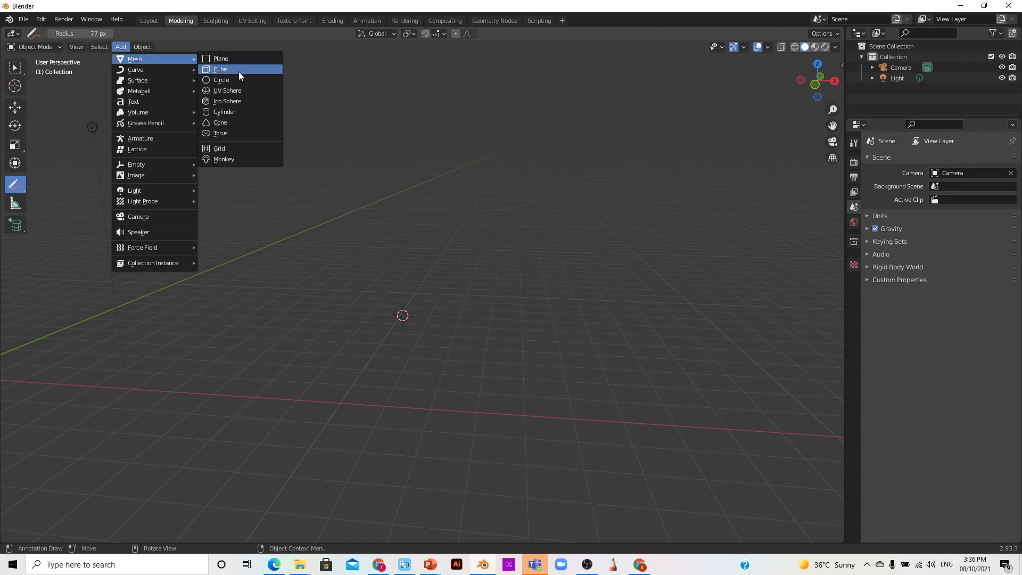
click(237, 57)
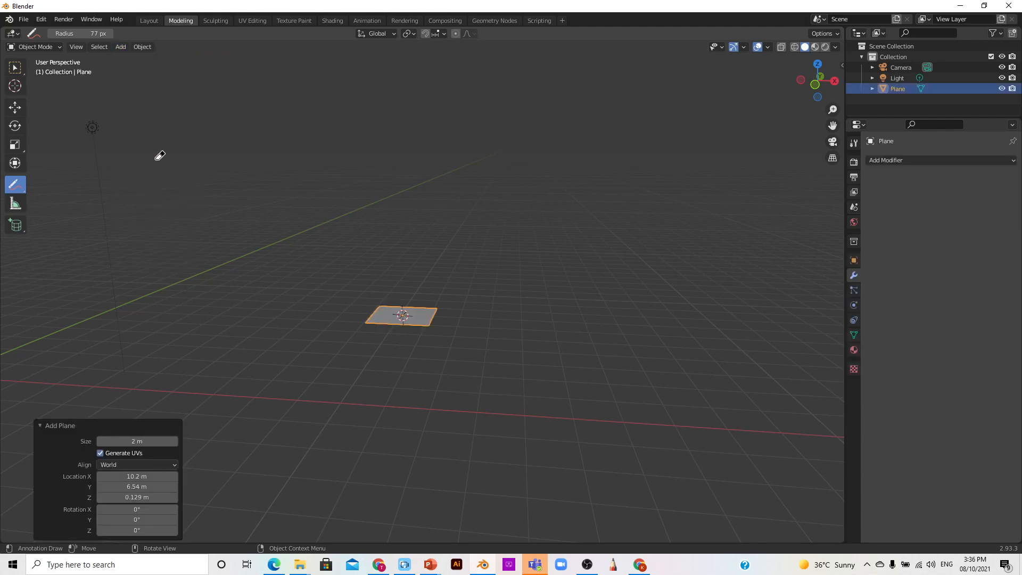
Enter Edit Mode on the plane, show it centred in the top orthographic view and deselect its face.
click(29, 46)
click(37, 71)
scroll(489, 294, up, 5)
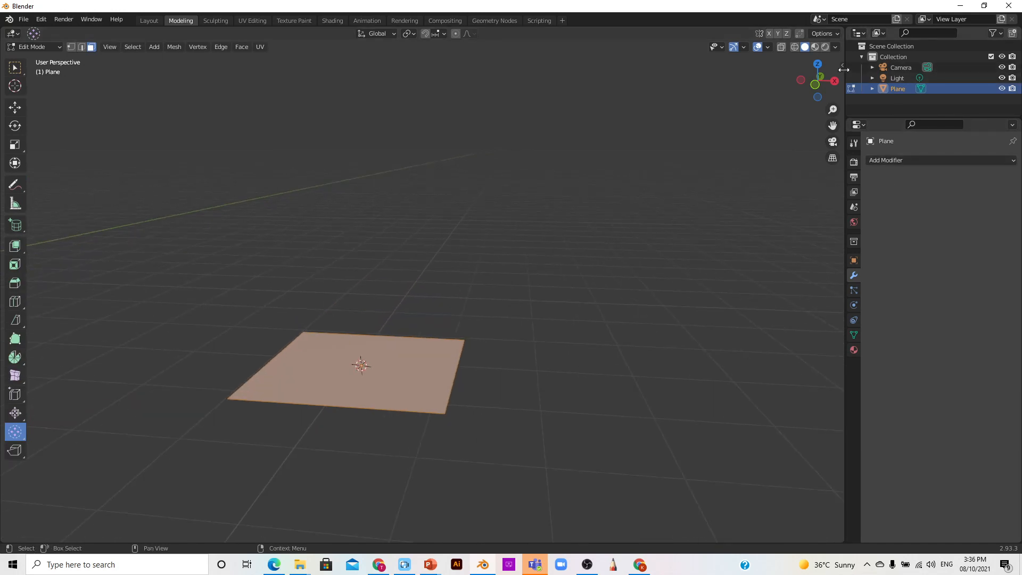
click(820, 71)
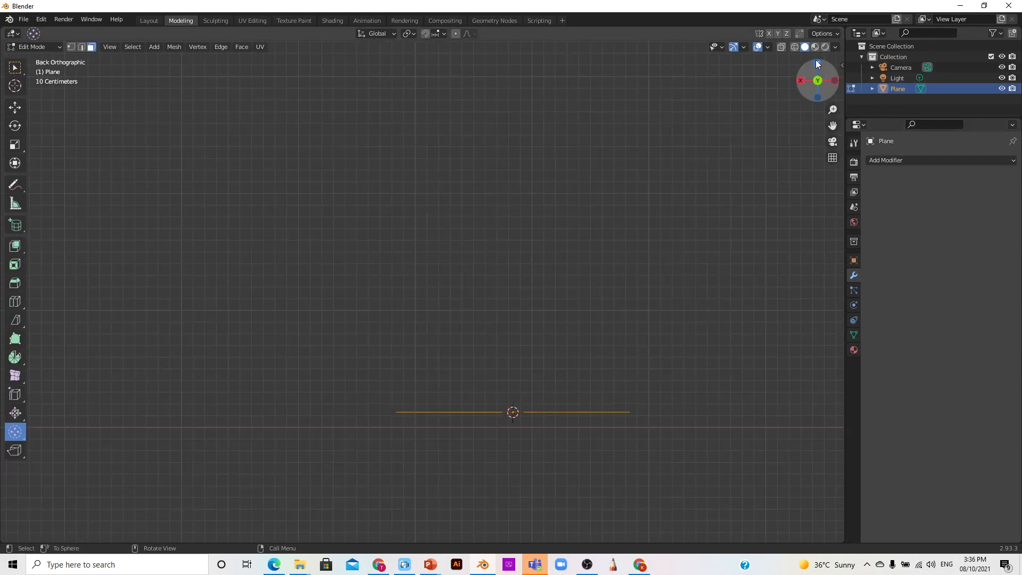
click(816, 62)
scroll(543, 133, up, 2)
drag(833, 126, 928, 244)
scroll(703, 191, down, 1)
click(703, 191)
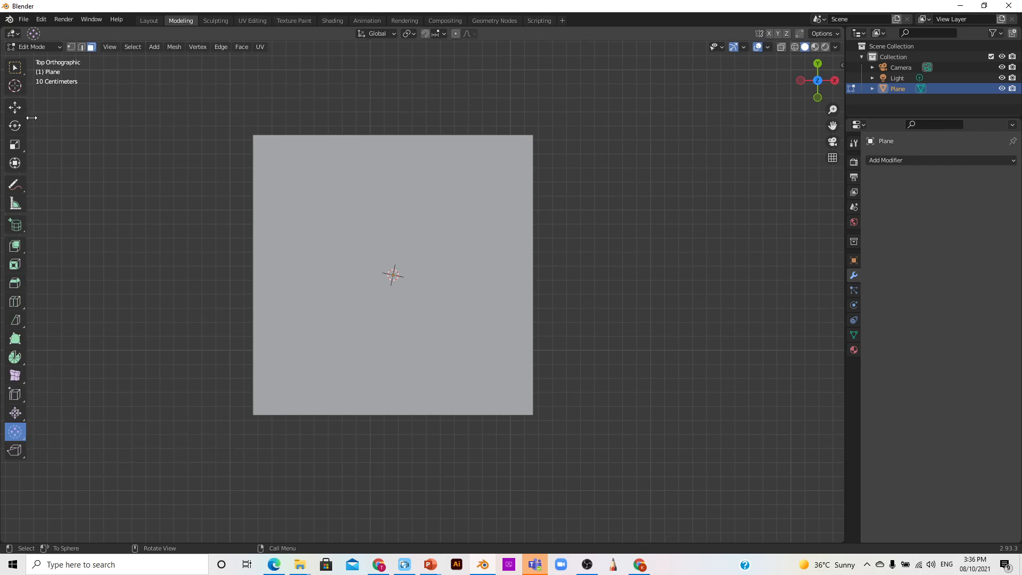
Cut a closed irregular outline of 17 points into the middle of the plane with the Knife tool.
drag(18, 319, 52, 322)
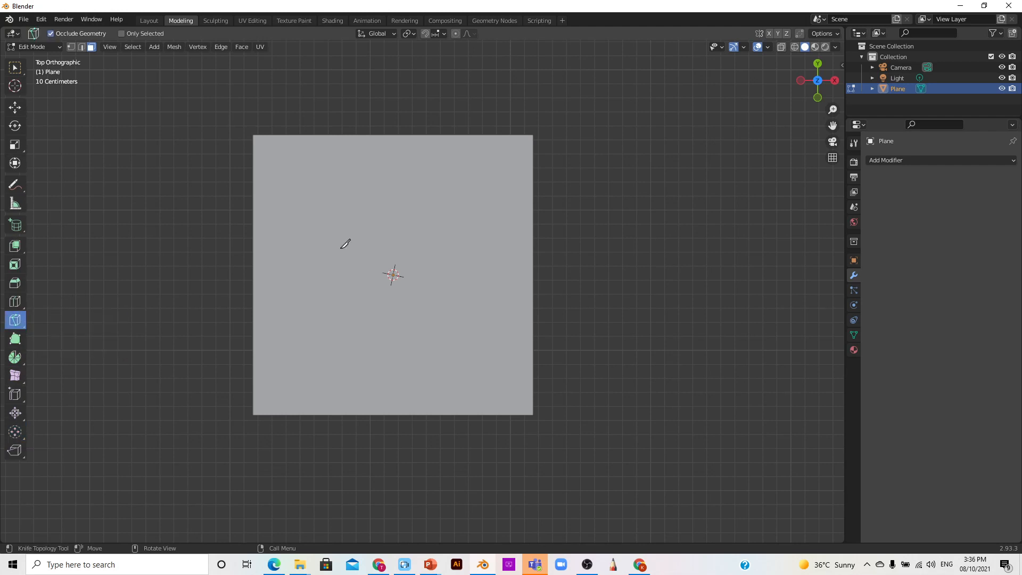
click(341, 204)
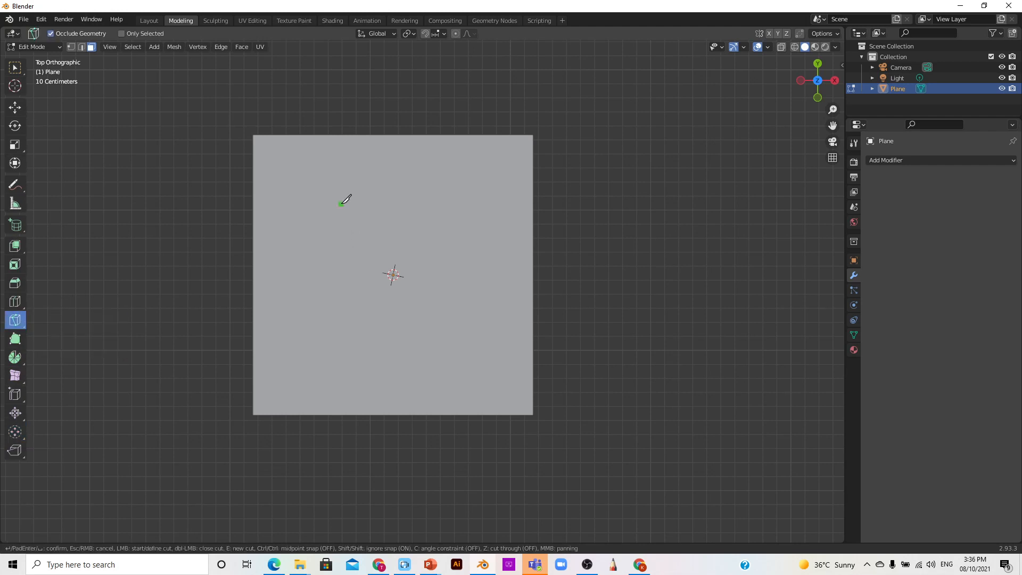
click(381, 196)
click(458, 237)
click(449, 254)
click(445, 293)
click(430, 304)
click(402, 310)
click(353, 334)
click(336, 327)
click(311, 312)
click(317, 302)
click(303, 283)
click(289, 264)
click(281, 243)
click(282, 229)
click(296, 212)
click(315, 203)
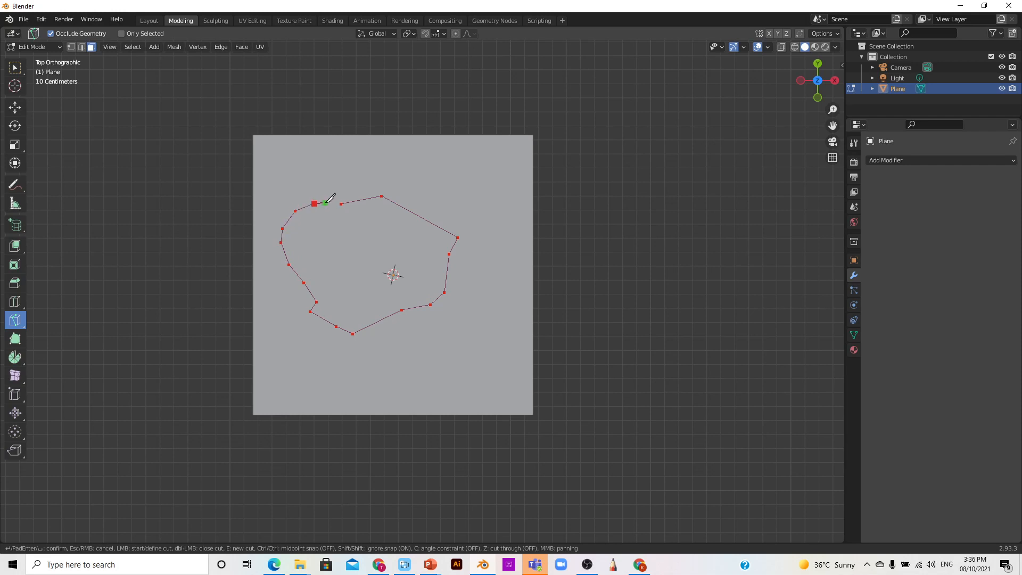
click(342, 204)
key(Return)
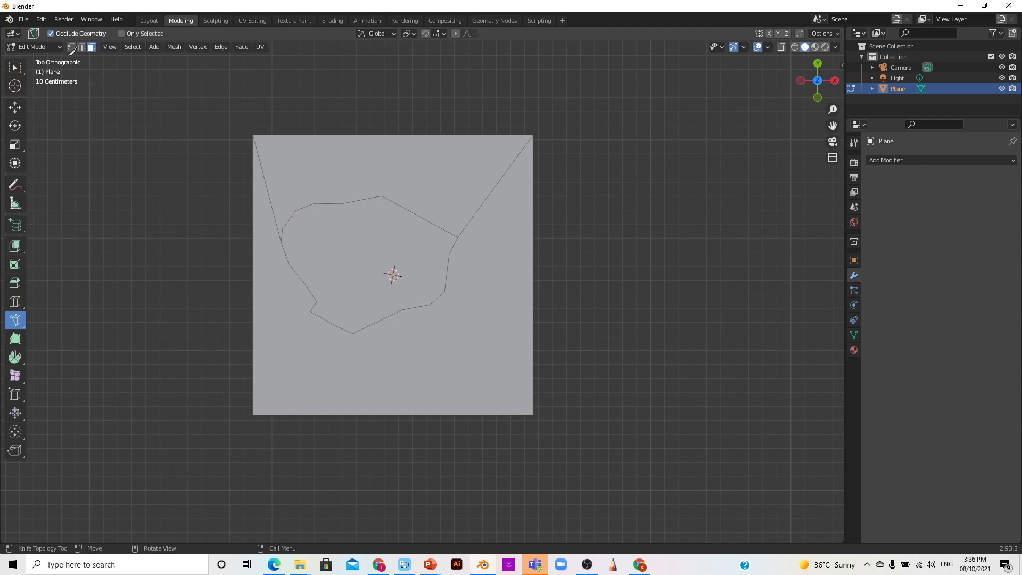
Delete the face enclosed by the knife-cut outline and switch to vertex selection in the top orthographic view.
click(15, 68)
click(372, 240)
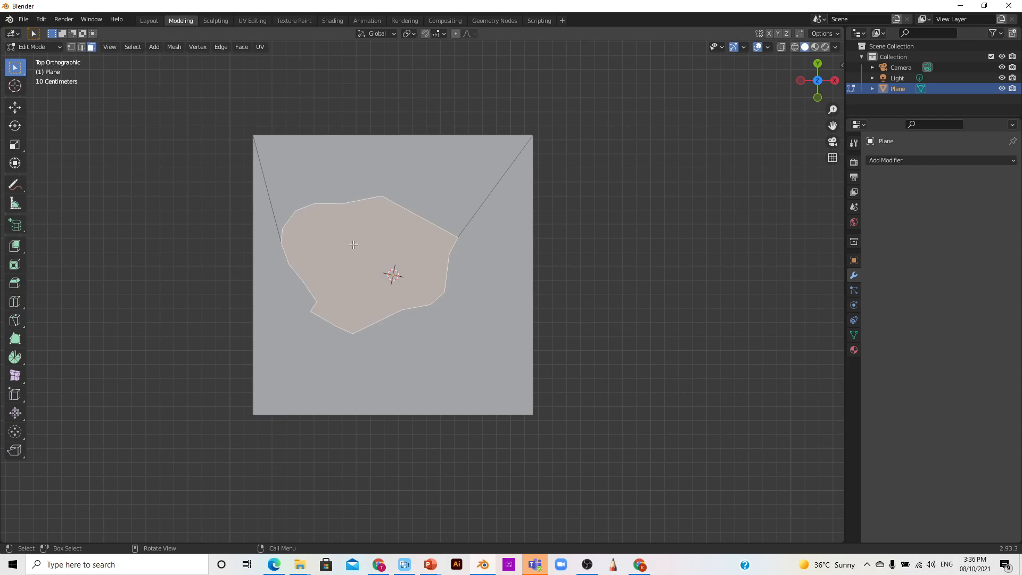
key(x)
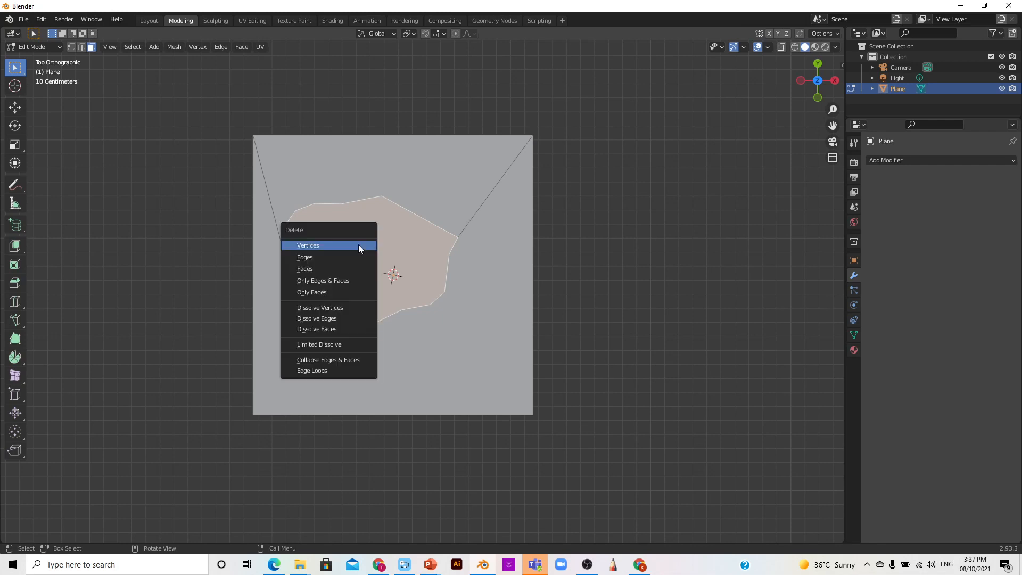
click(317, 269)
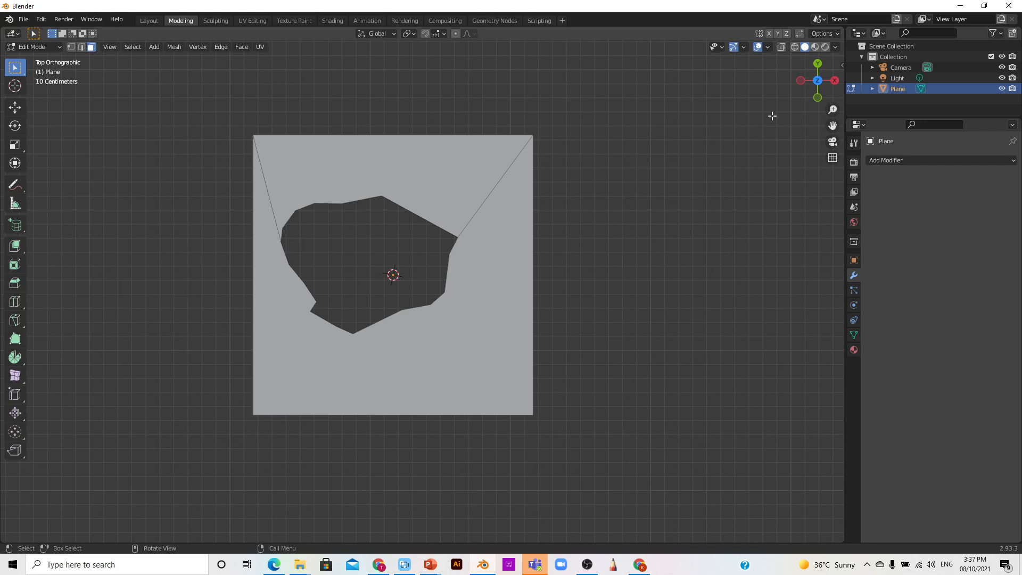
drag(814, 81, 820, 79)
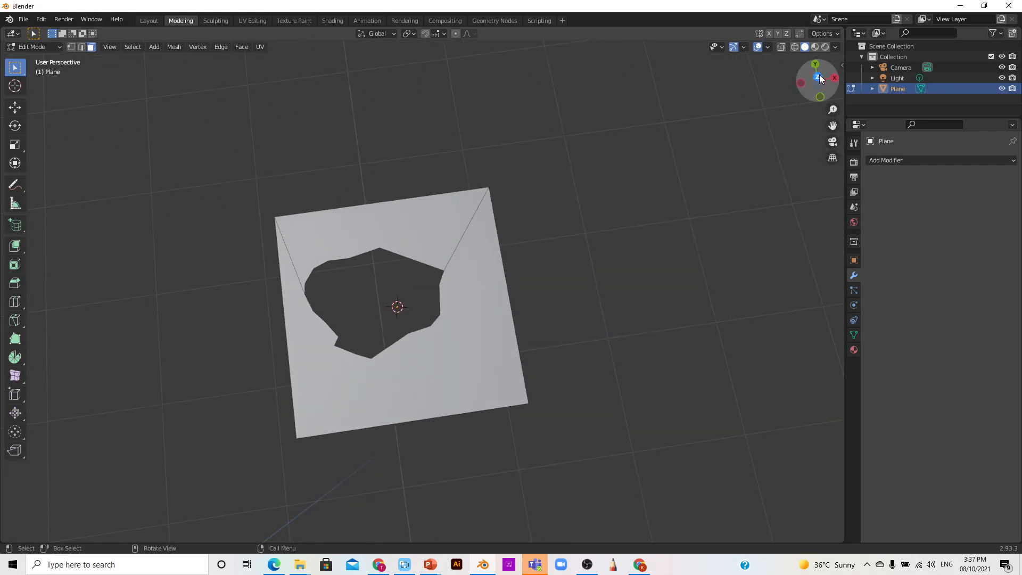
click(819, 79)
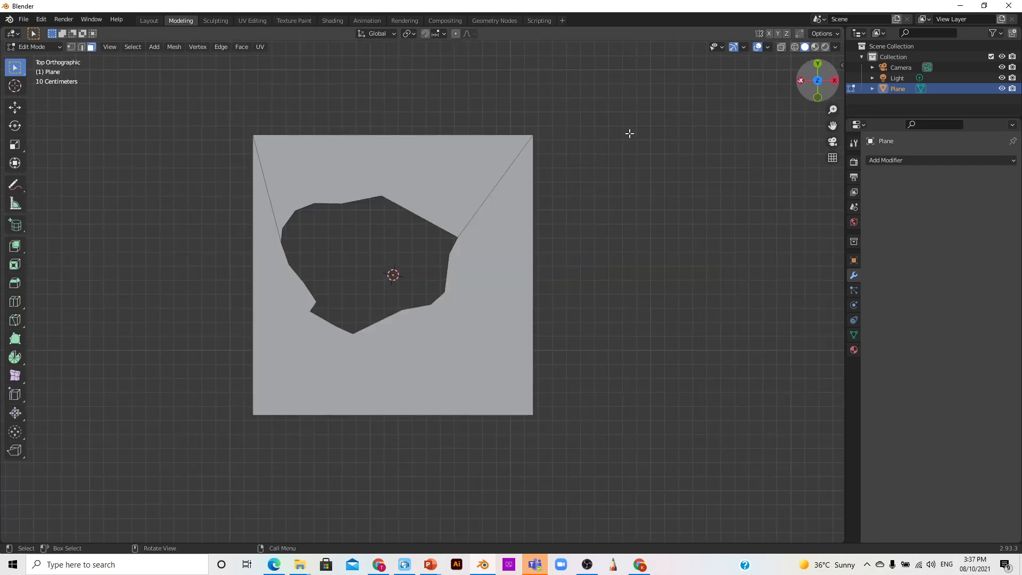
click(71, 47)
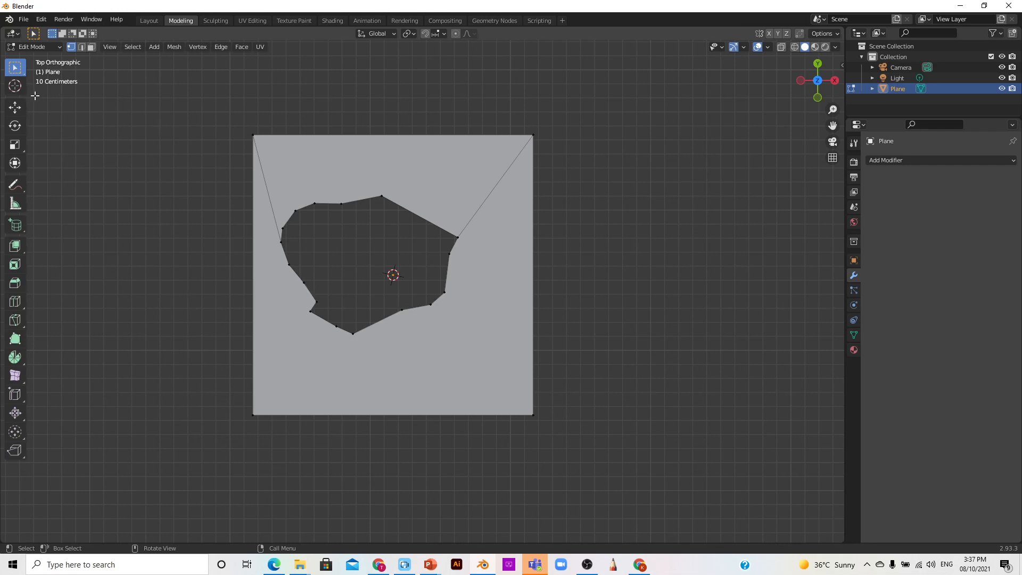
Try selecting the hole's outline vertices with Circle Select at a radius of 154.
click(13, 86)
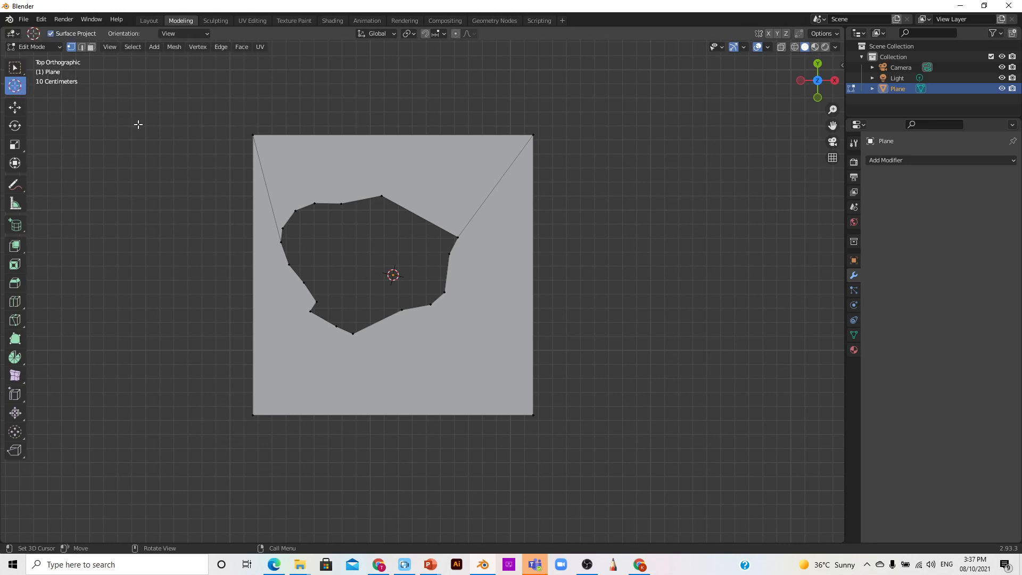
click(8, 71)
drag(8, 70, 48, 107)
drag(98, 33, 138, 33)
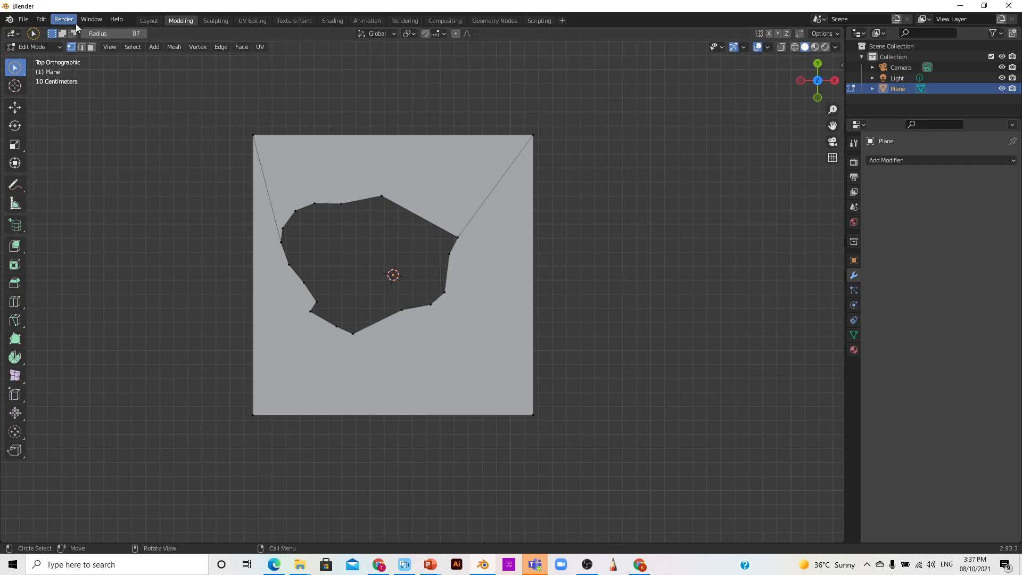
drag(99, 34, 143, 34)
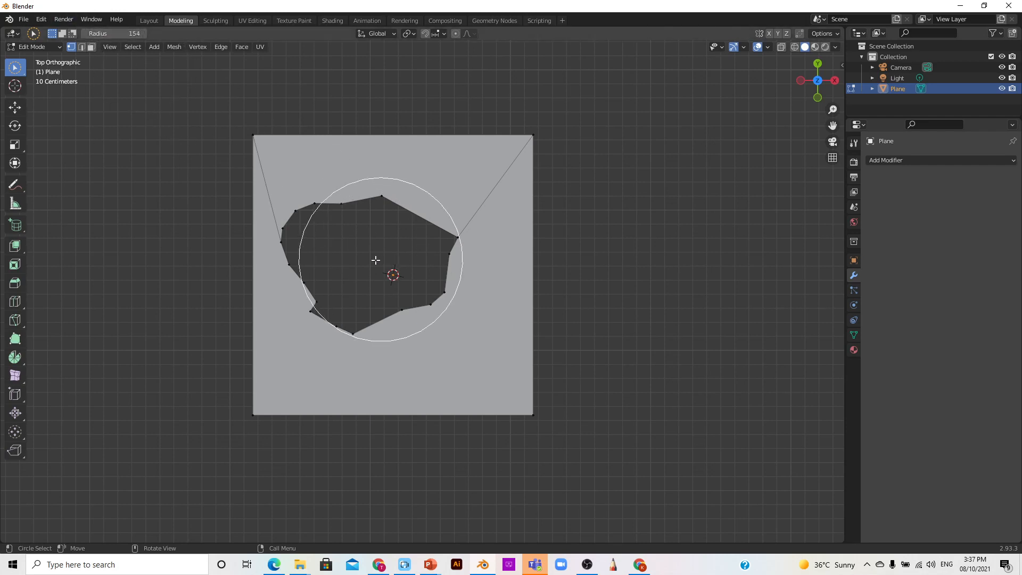
click(359, 263)
click(363, 286)
click(345, 238)
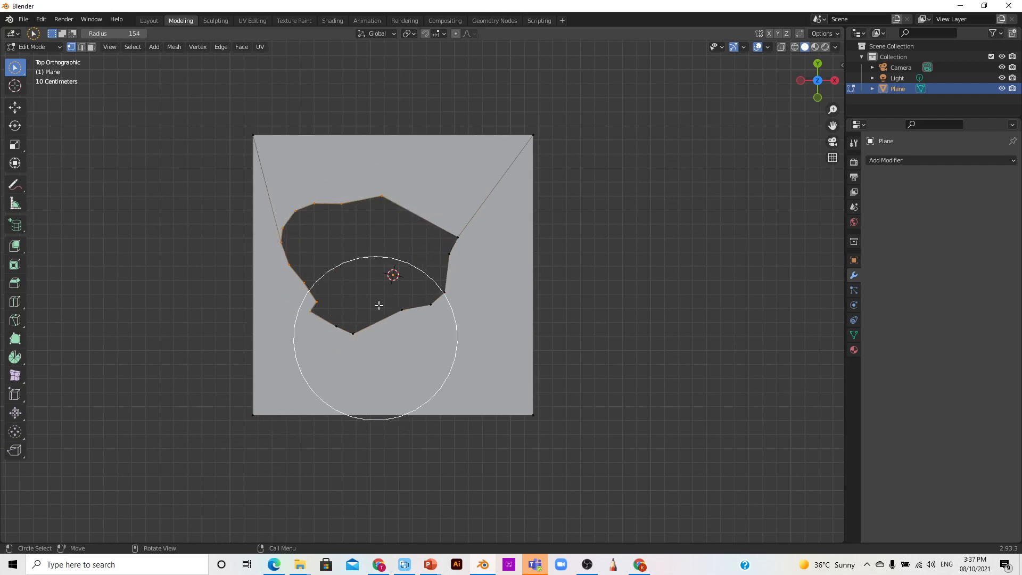
Box-select all vertices around the hole and round them with To Sphere at a factor of 1.000.
drag(11, 69, 53, 96)
drag(275, 156, 509, 354)
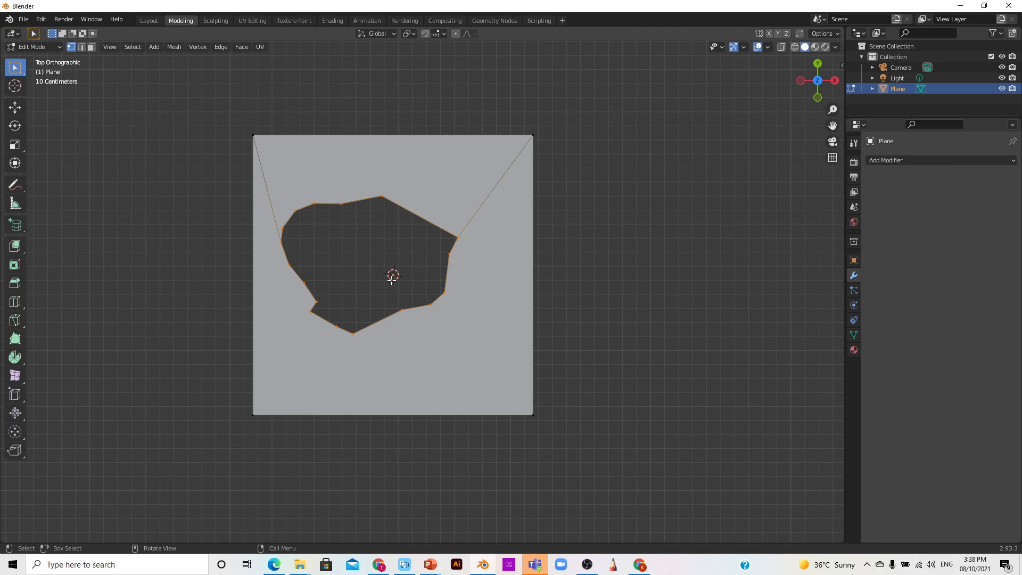
click(15, 432)
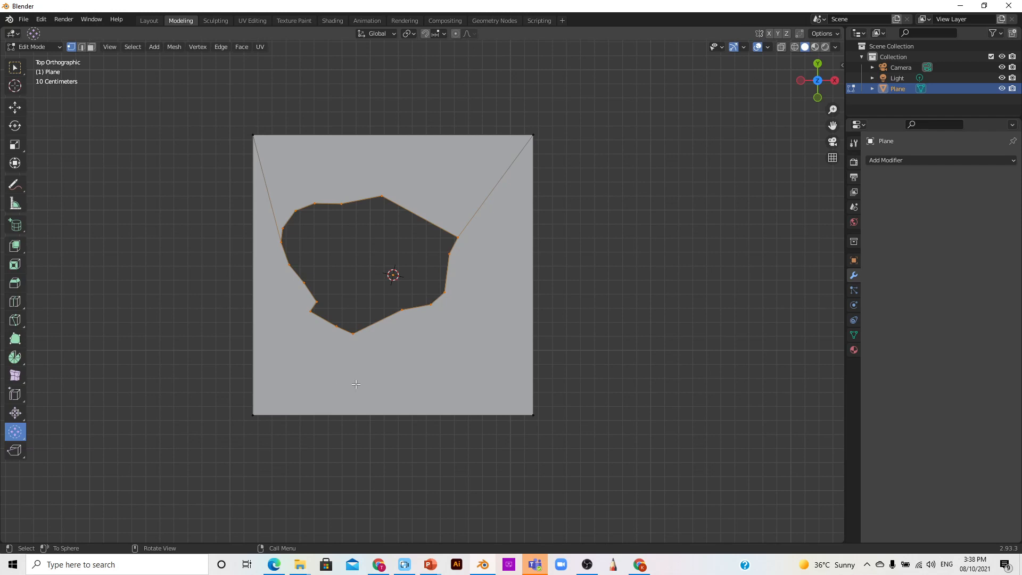
drag(356, 384, 765, 388)
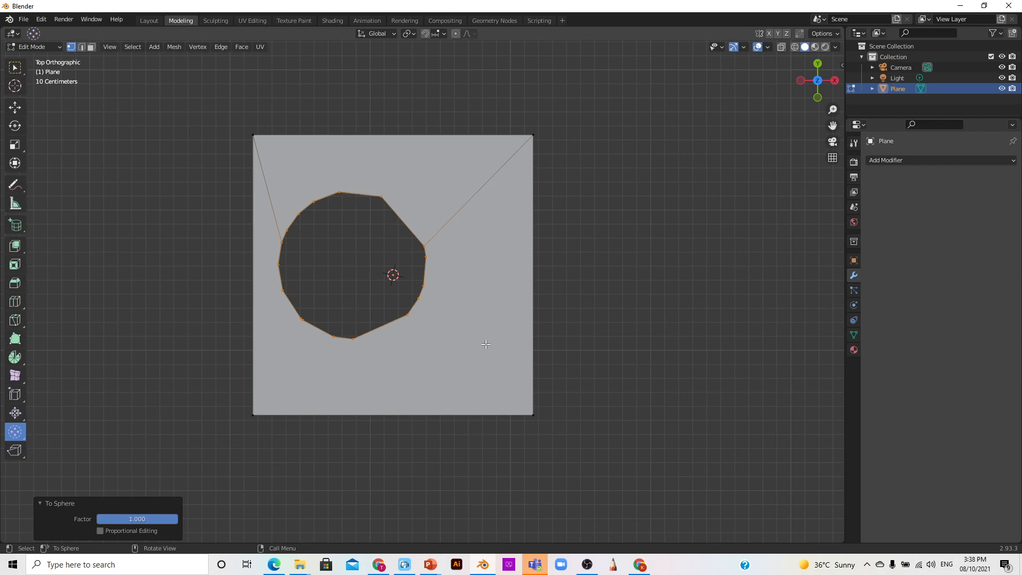
Repeat To Sphere on the selected hole outline, again at a factor of 1.000.
drag(386, 379, 48, 351)
drag(336, 345, 73, 408)
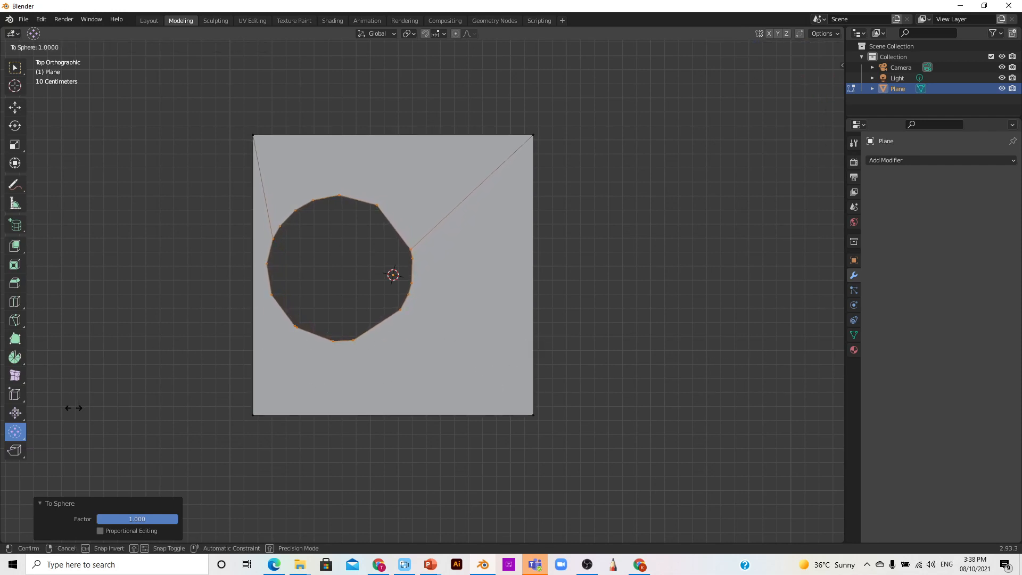
drag(756, 401, 208, 401)
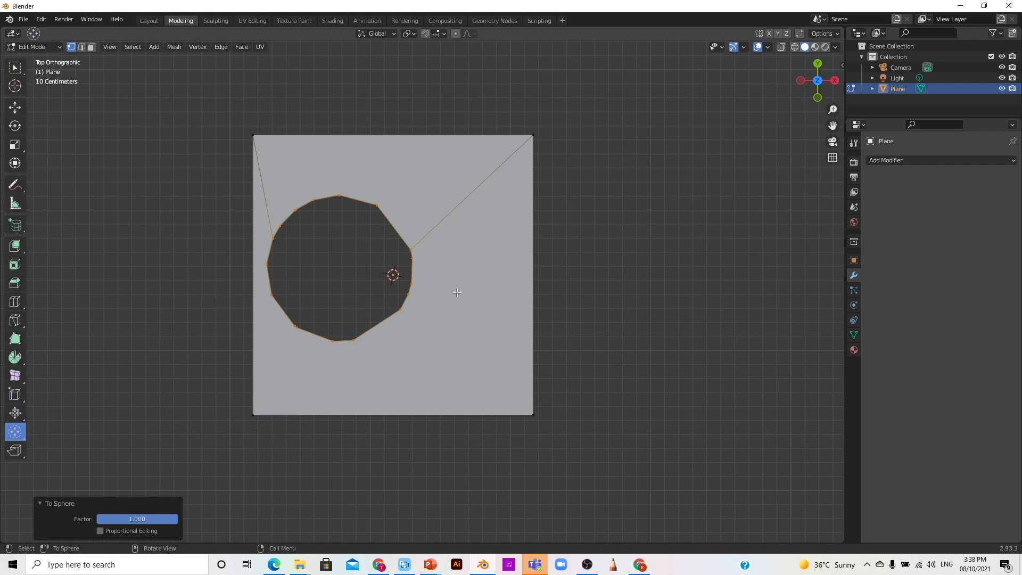
click(20, 436)
click(54, 457)
Return to Object Mode and delete the plane with the rounded hole.
click(45, 48)
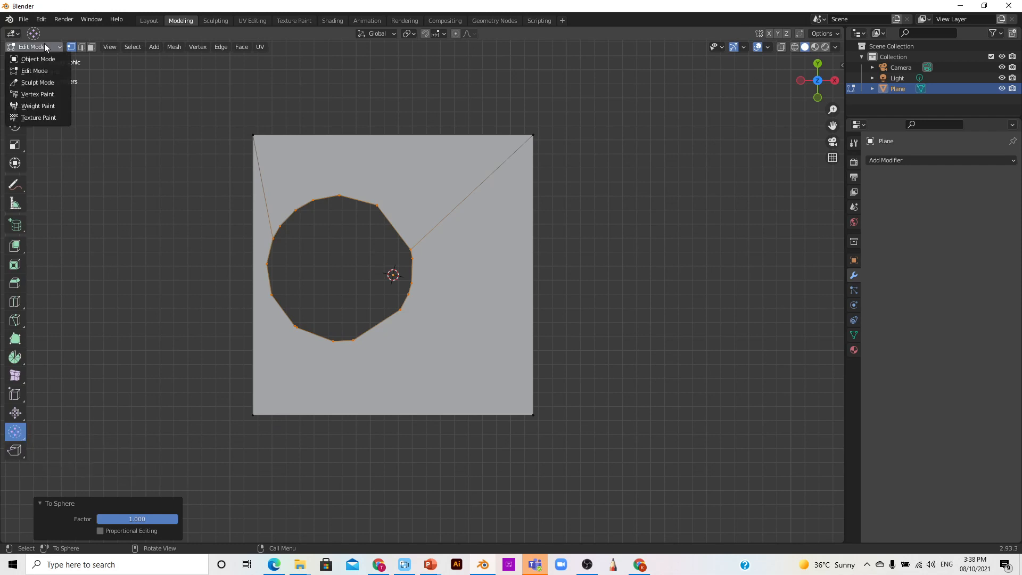
click(49, 59)
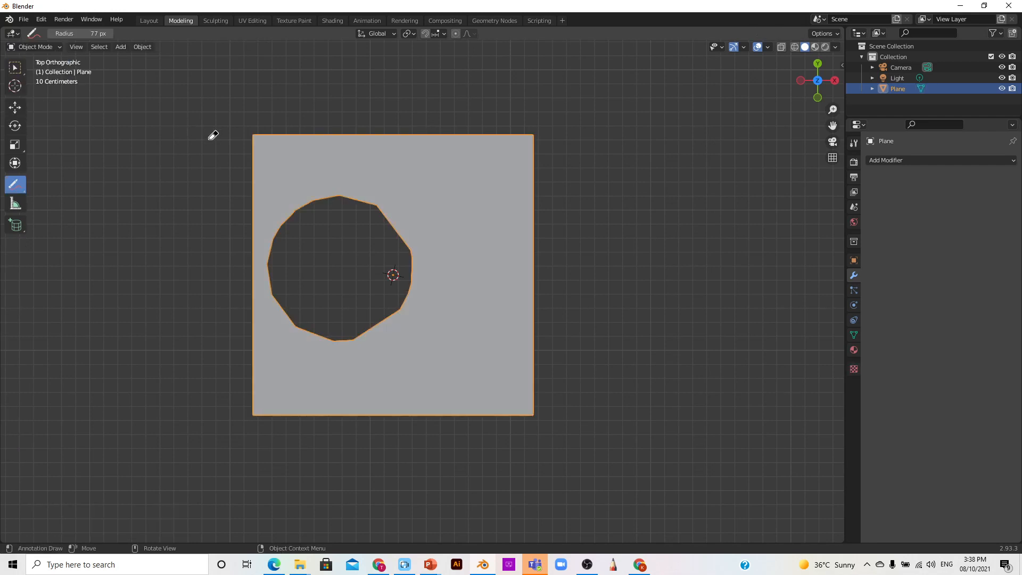
ctrl+click(440, 208)
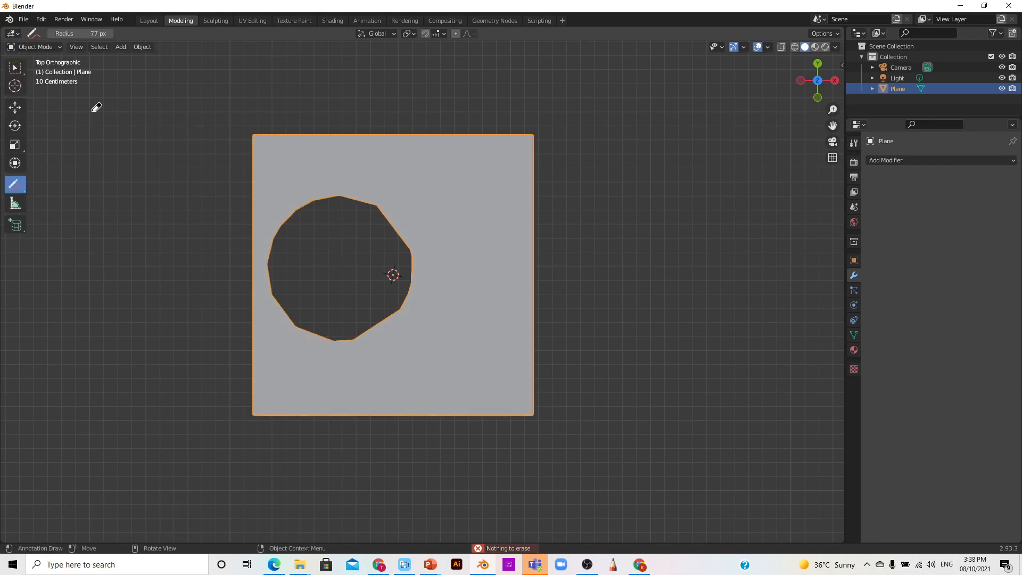
click(15, 67)
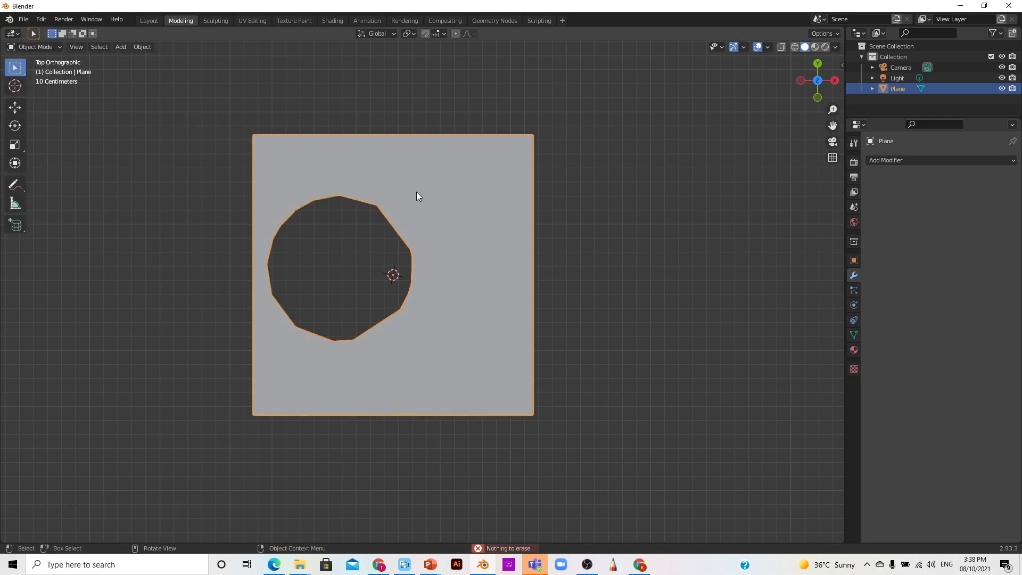
key(x)
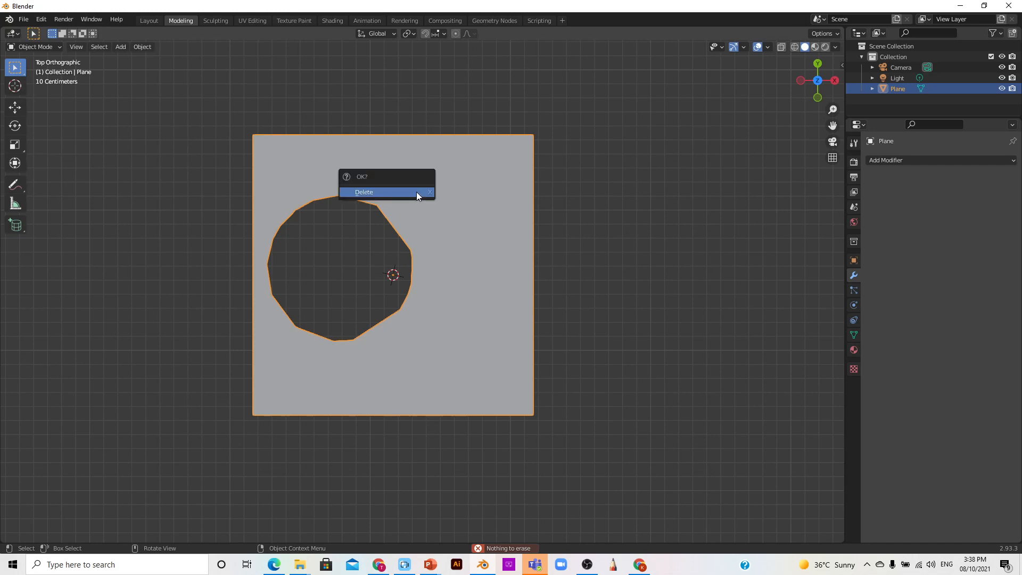
click(417, 193)
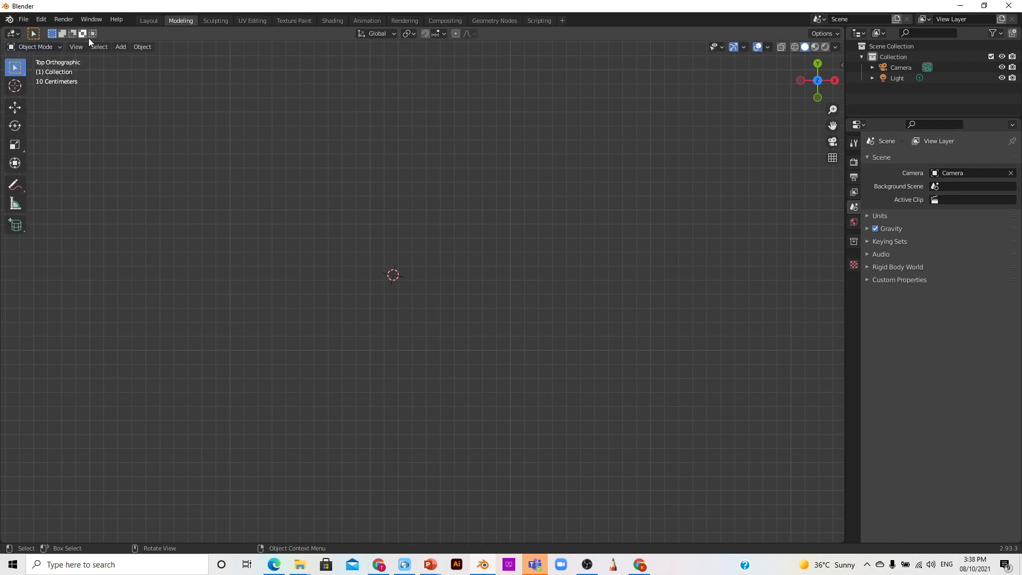
Add a 2 m mesh cube to the scene and enter Edit Mode on it.
click(120, 46)
mouse_move(177, 60)
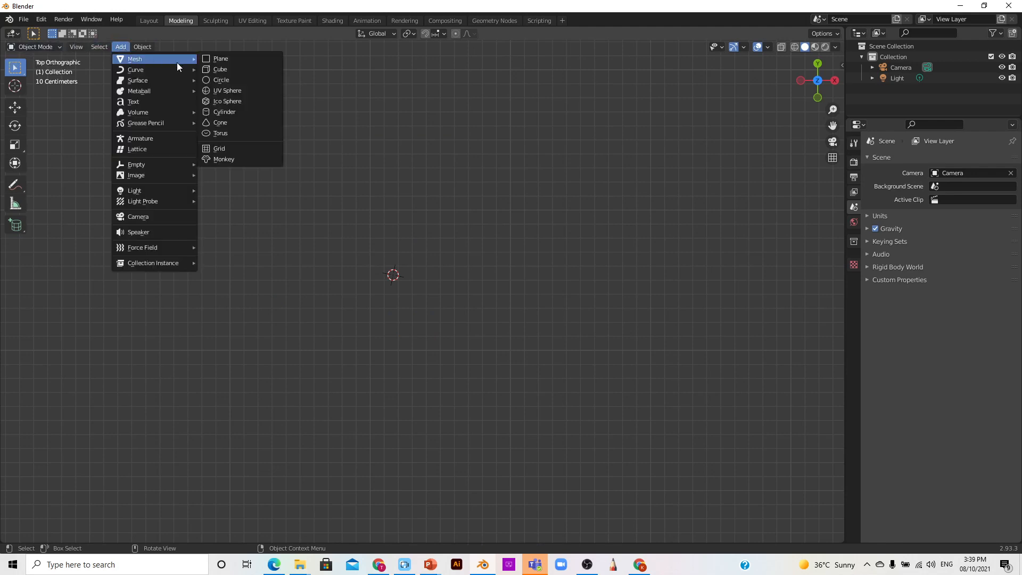
click(230, 71)
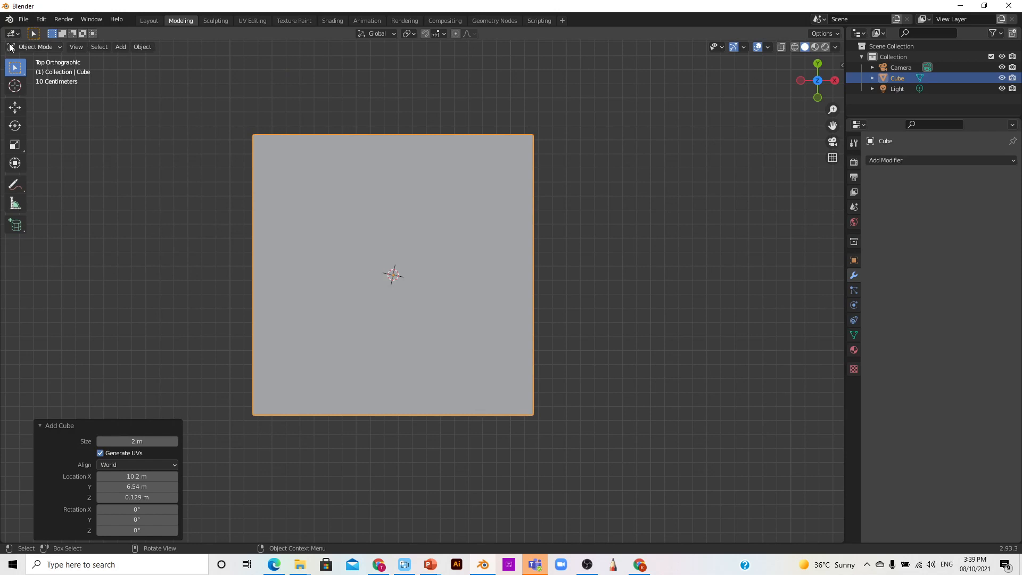
click(32, 47)
click(35, 71)
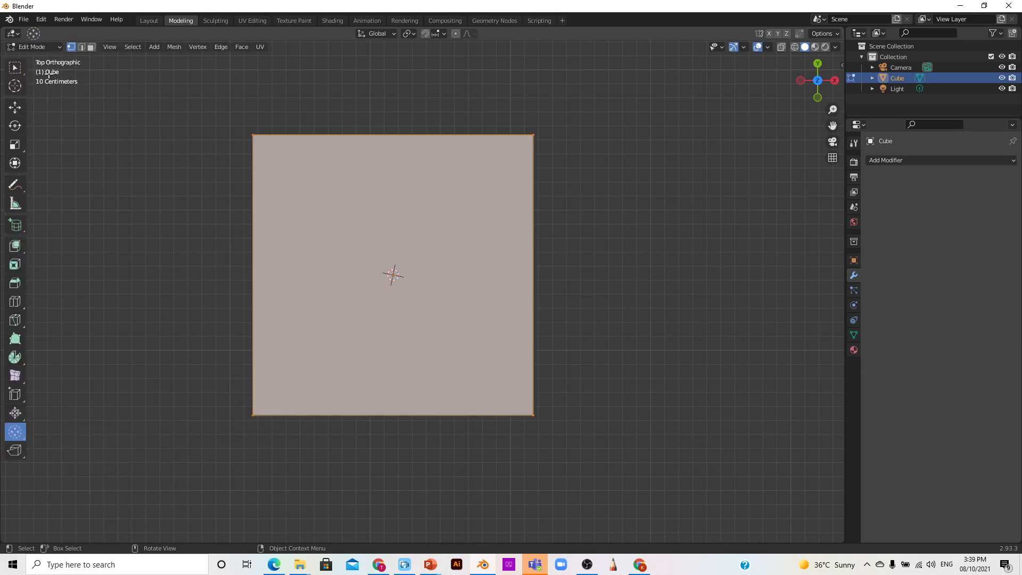
Show the cube in perspective, deselect all its geometry in edge selection mode and activate the Rip Region tool.
drag(824, 84, 872, 52)
scroll(689, 161, down, 5)
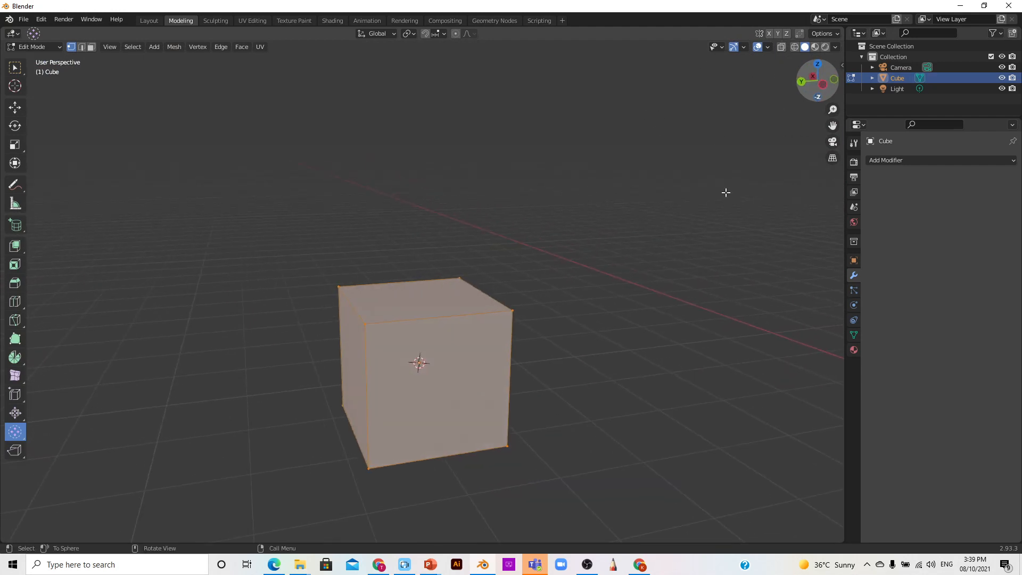
scroll(652, 226, down, 2)
click(82, 47)
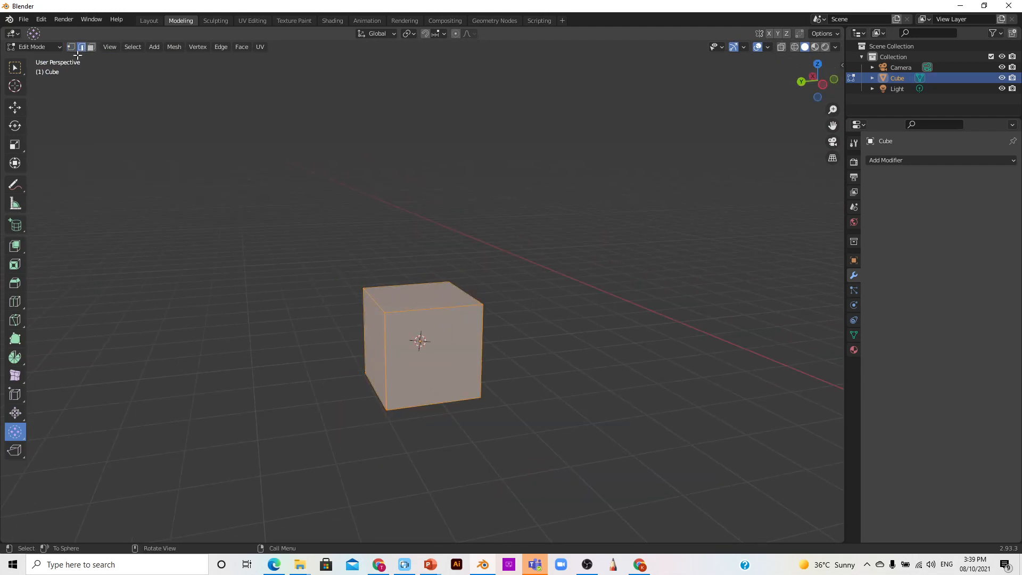
click(15, 451)
scroll(590, 377, up, 2)
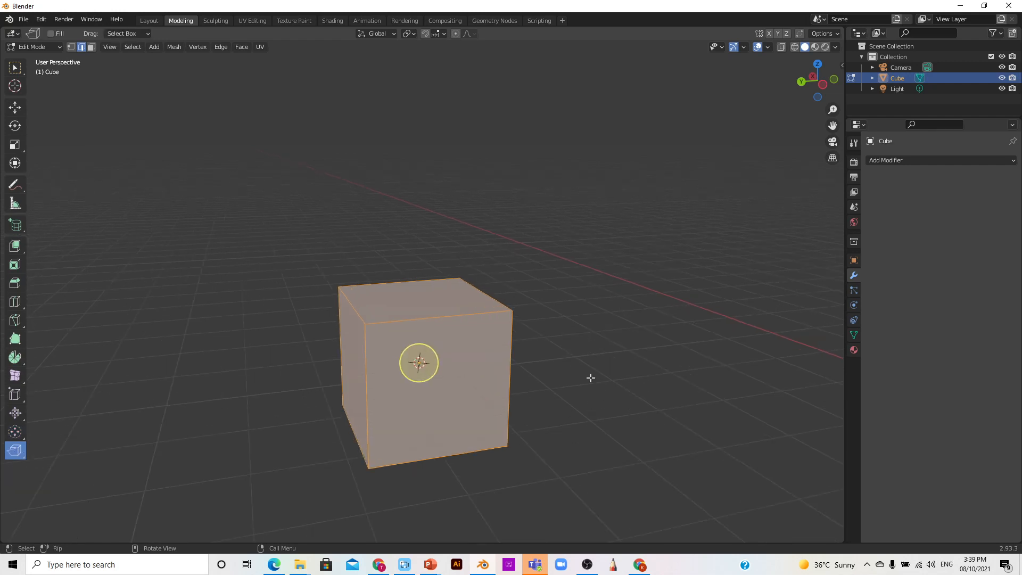
click(624, 274)
scroll(713, 130, up, 1)
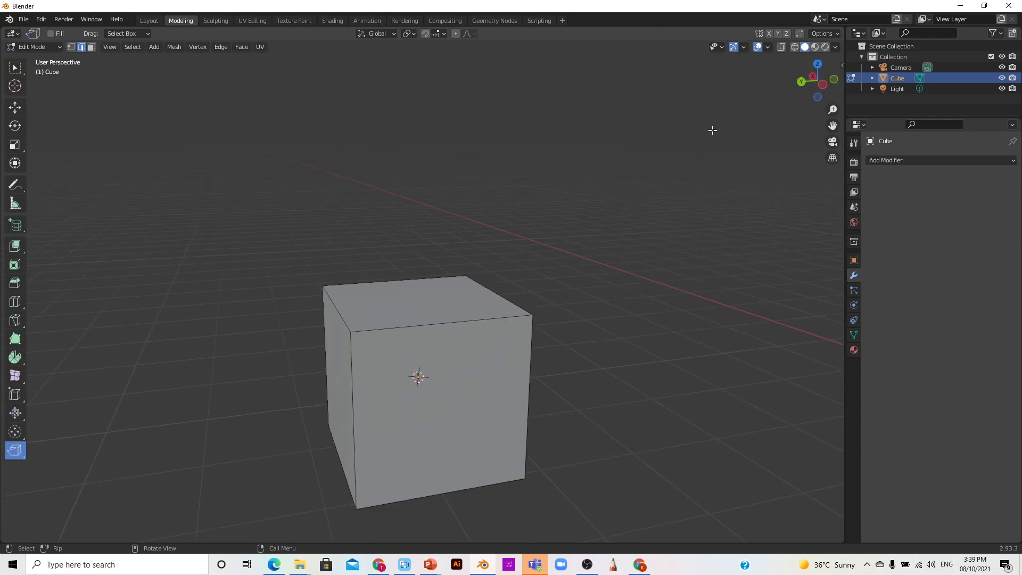
Rip the top edge of one front side face and pull it outward and down by about -0.81, -0.52 and -0.80 m in X, Y and Z.
drag(817, 86, 841, 85)
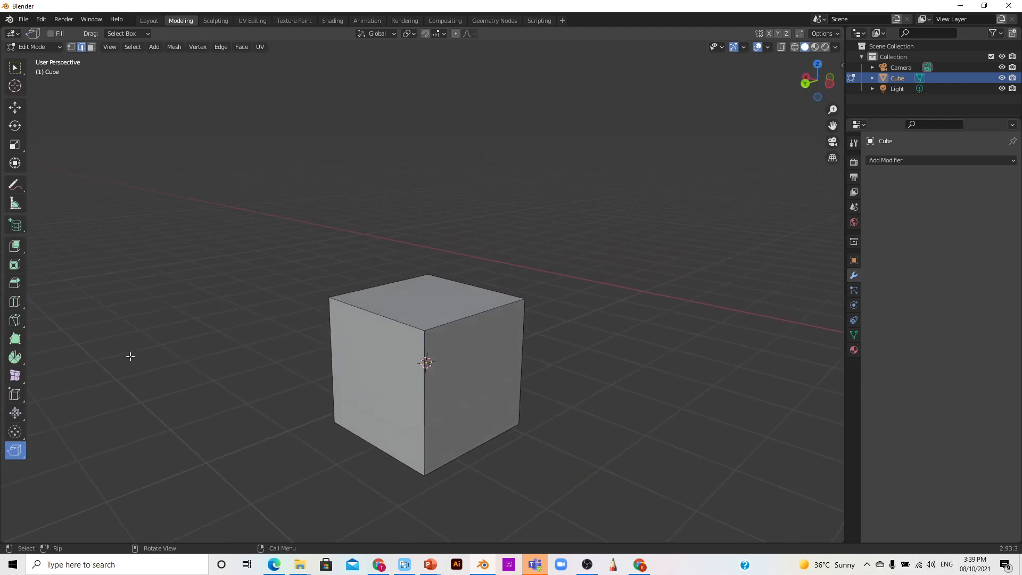
scroll(391, 427, down, 1)
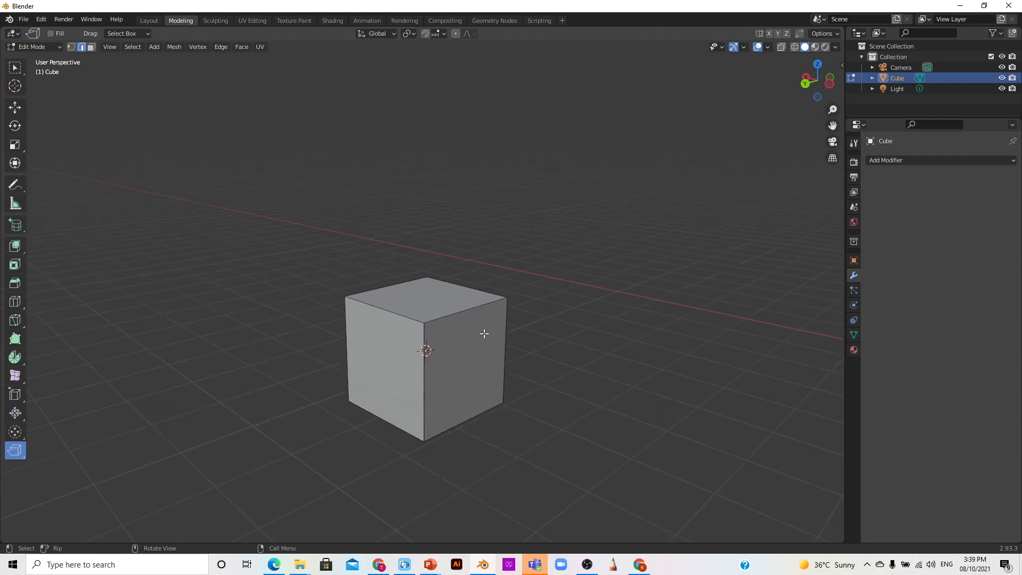
scroll(479, 325, up, 1)
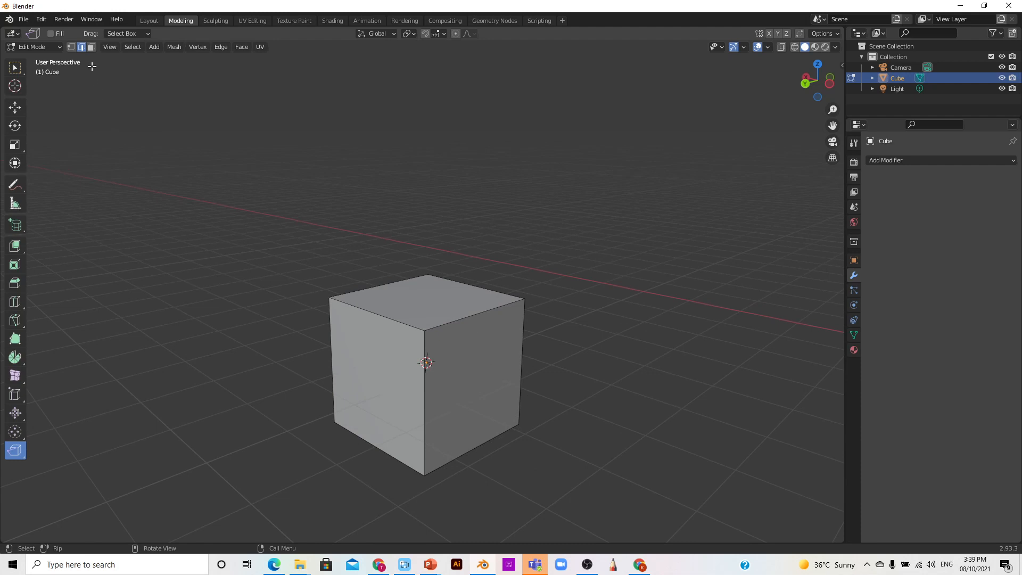
click(473, 316)
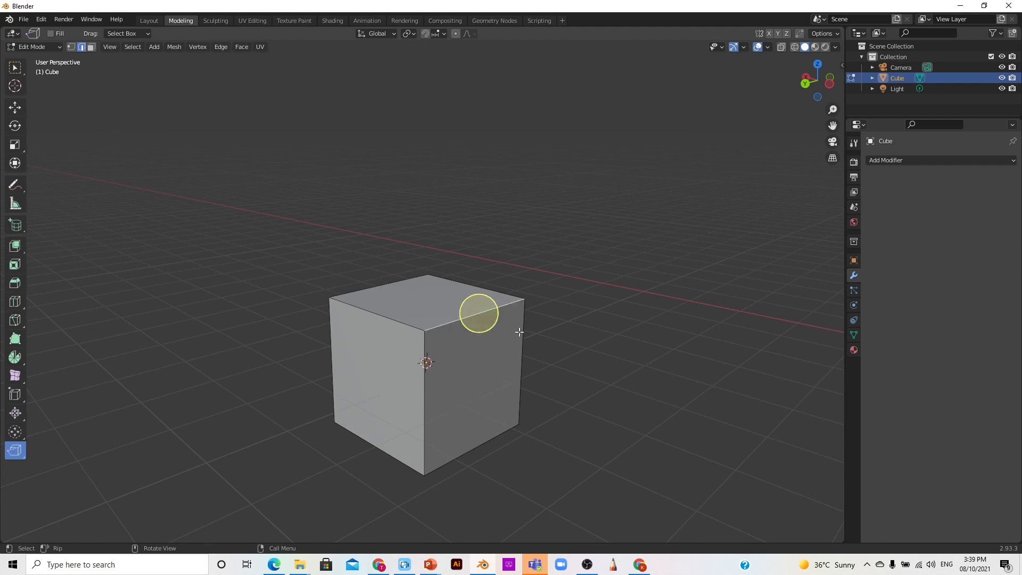
scroll(581, 347, up, 1)
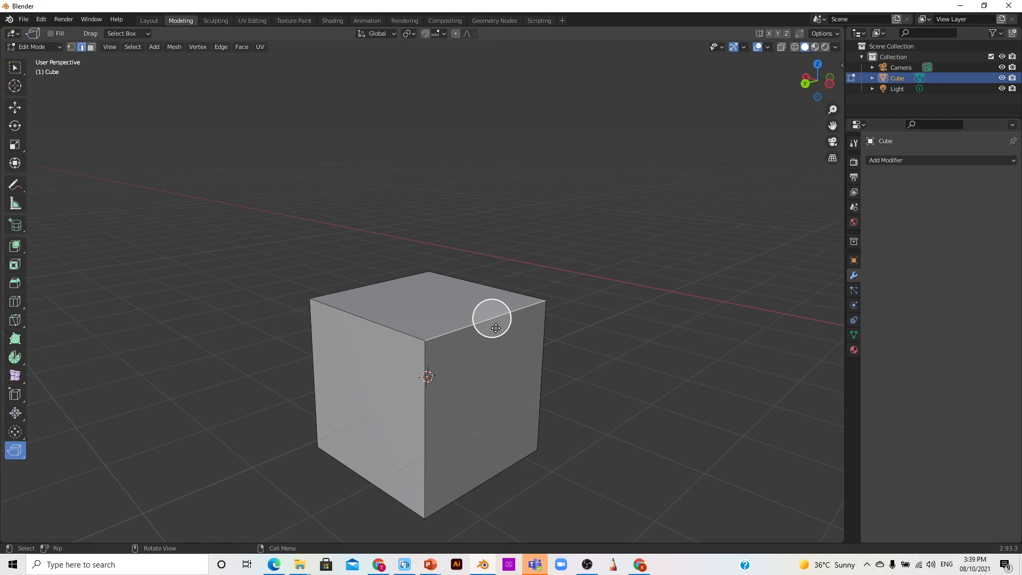
drag(496, 329, 579, 396)
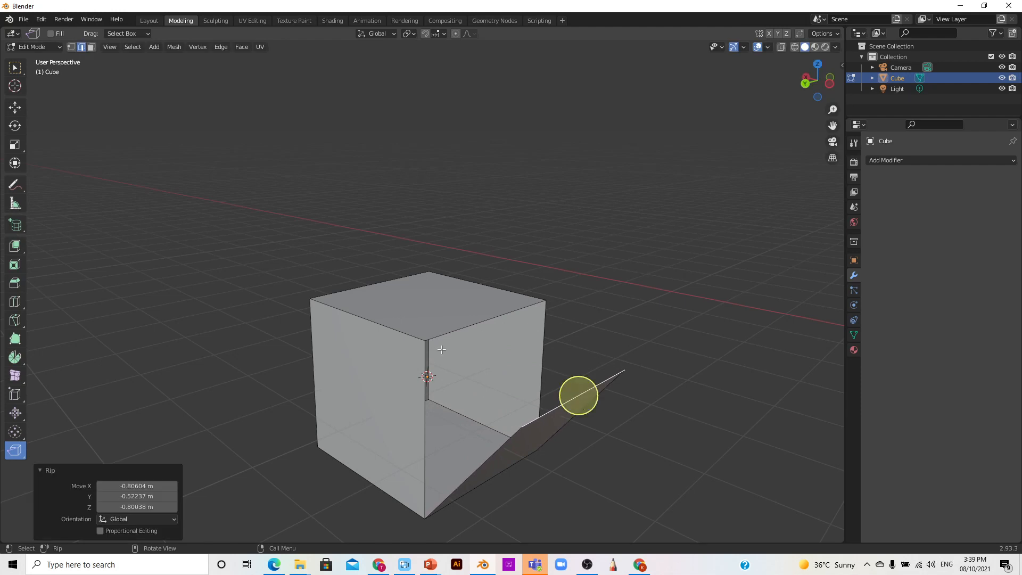
Rip the cube's top face along its front edge and lift it by about 0.01, -0.62 and 1.55 m in X, Y and Z.
click(359, 316)
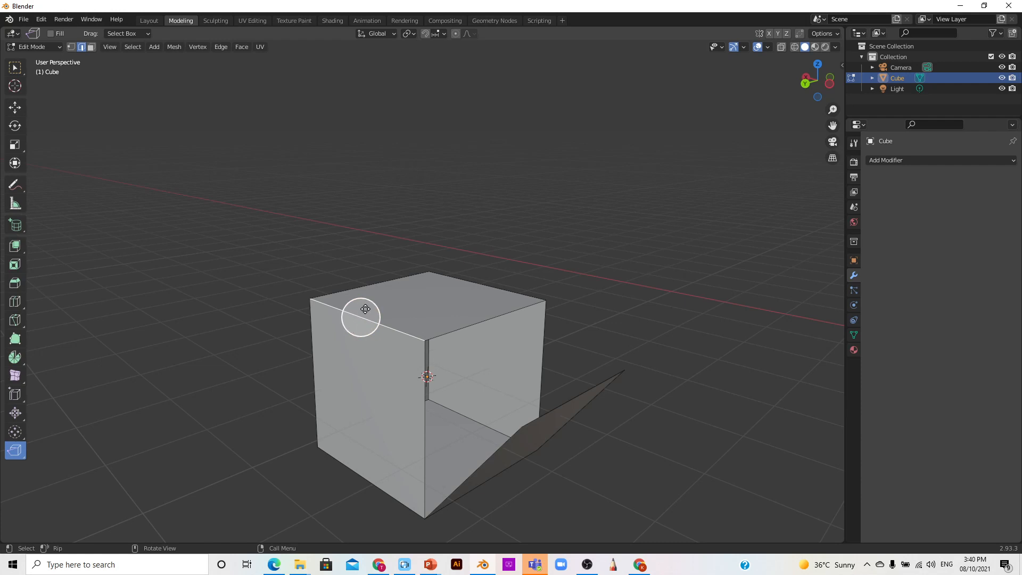
drag(366, 309, 402, 168)
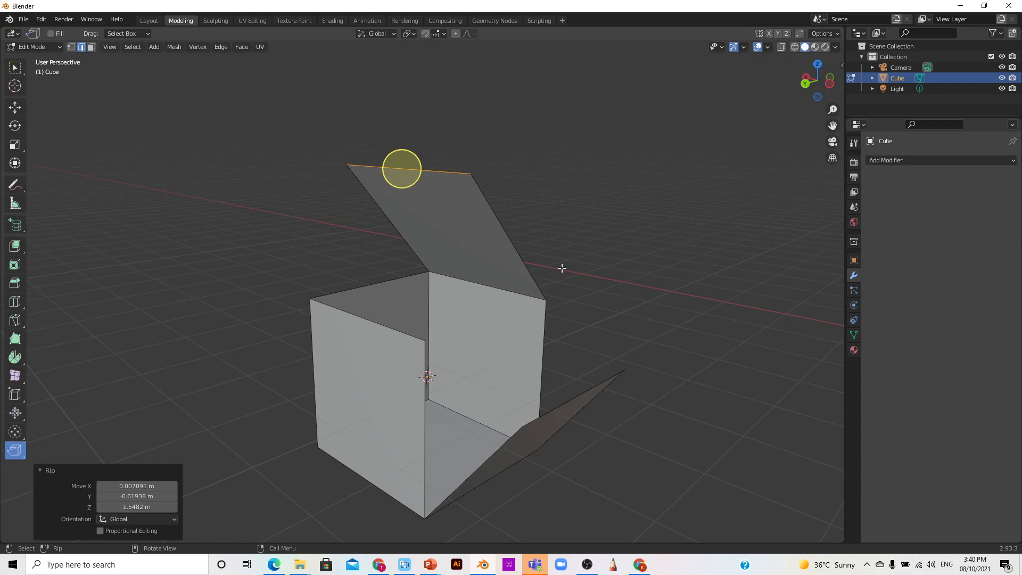
Rip the other front wall's top edge and pull it outward by about 0.58, 0.83 and -0.54 m in X, Y and Z.
click(375, 322)
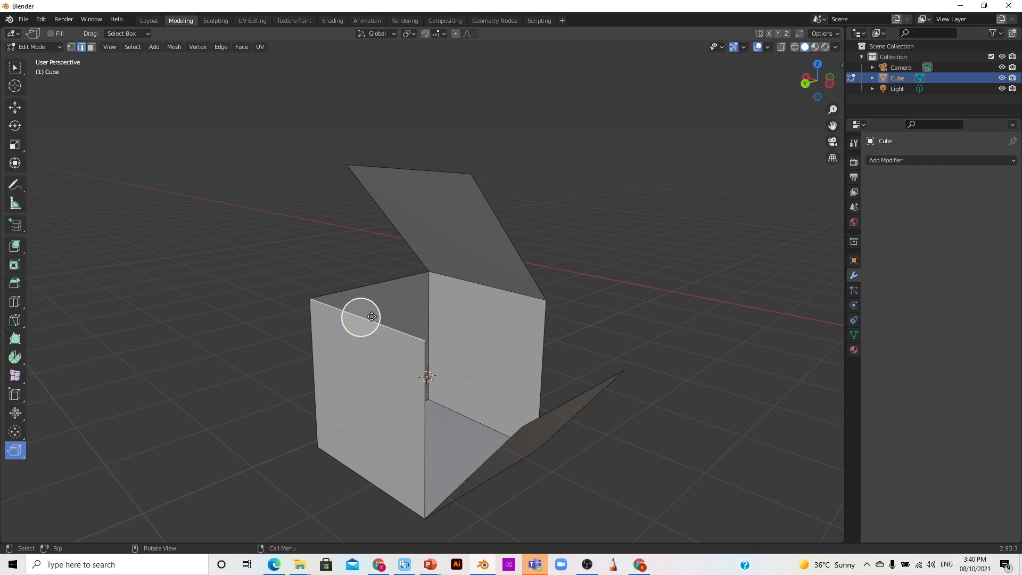
drag(371, 304, 280, 361)
click(281, 361)
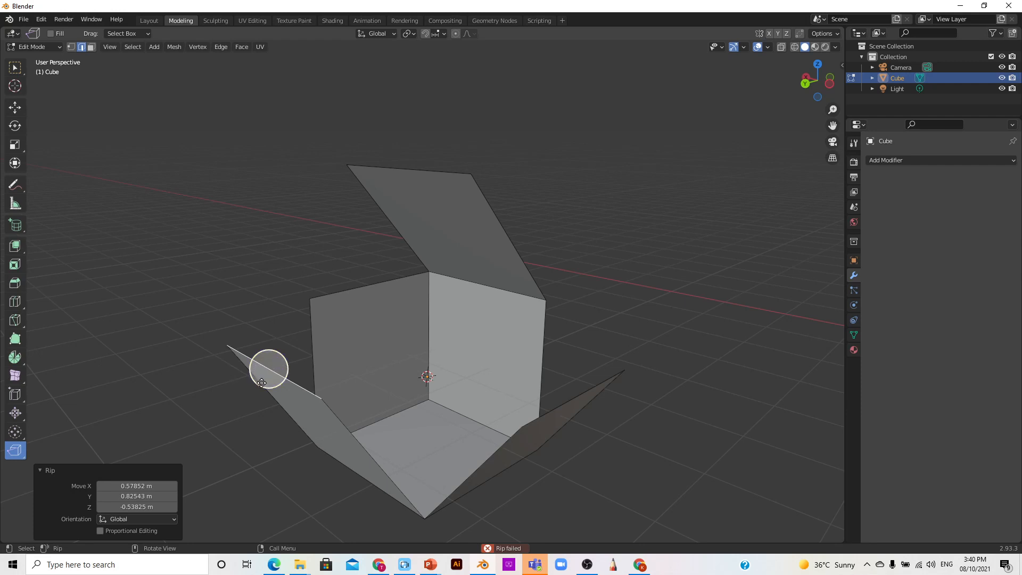
key(v)
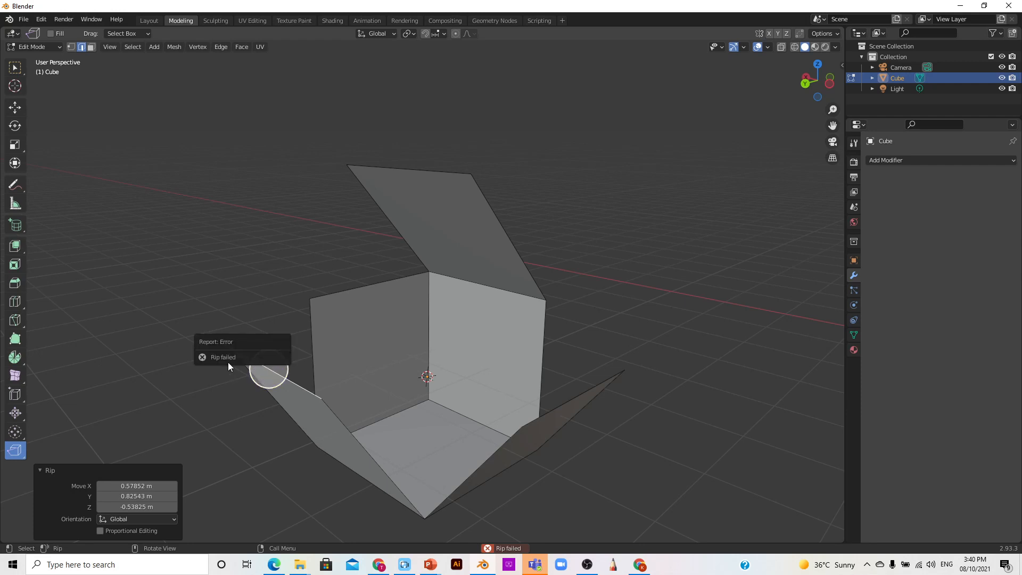
Rip the third side wall's top edge and fold it outward by about 1.92, -0.31 and -1.55 m in X, Y and Z.
click(377, 284)
key(g)
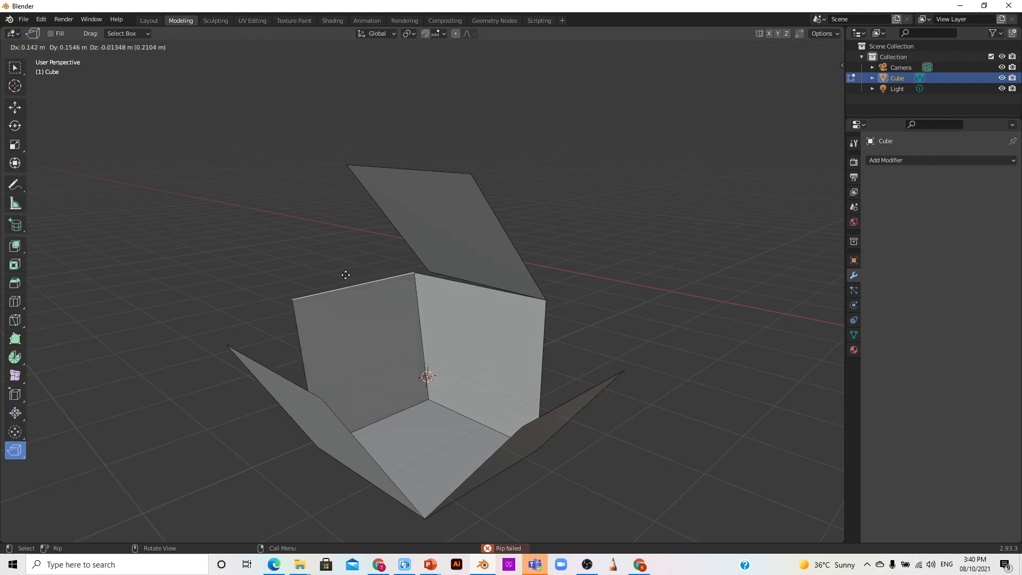
drag(363, 273, 373, 283)
drag(803, 102, 787, 105)
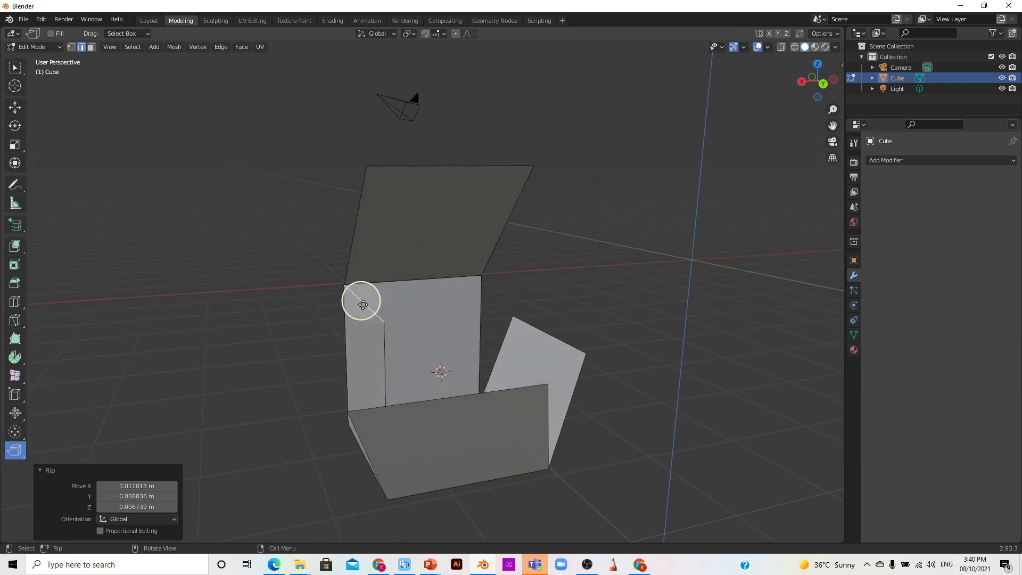
key(g)
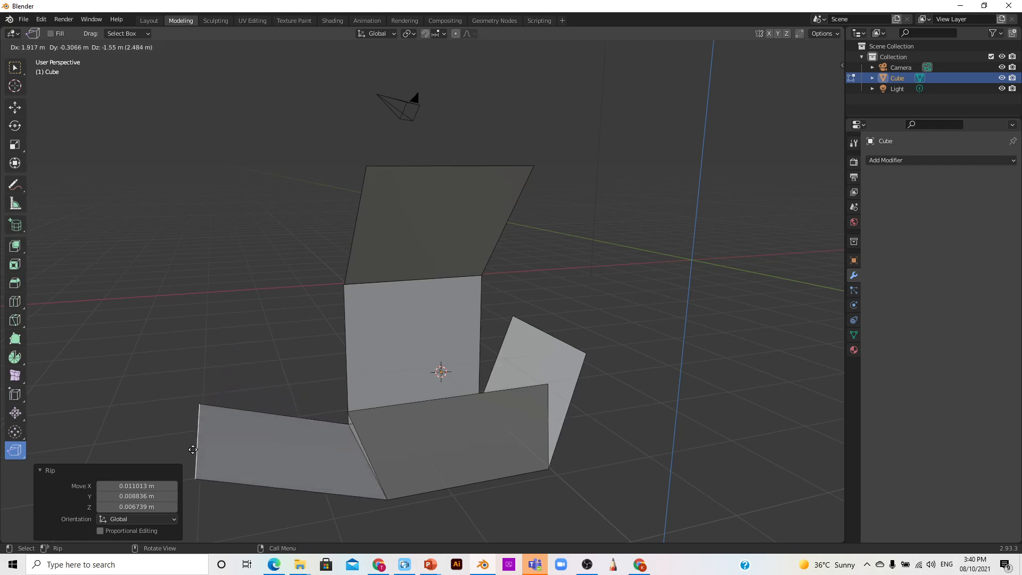
click(199, 432)
middle_drag(199, 432, 237, 370)
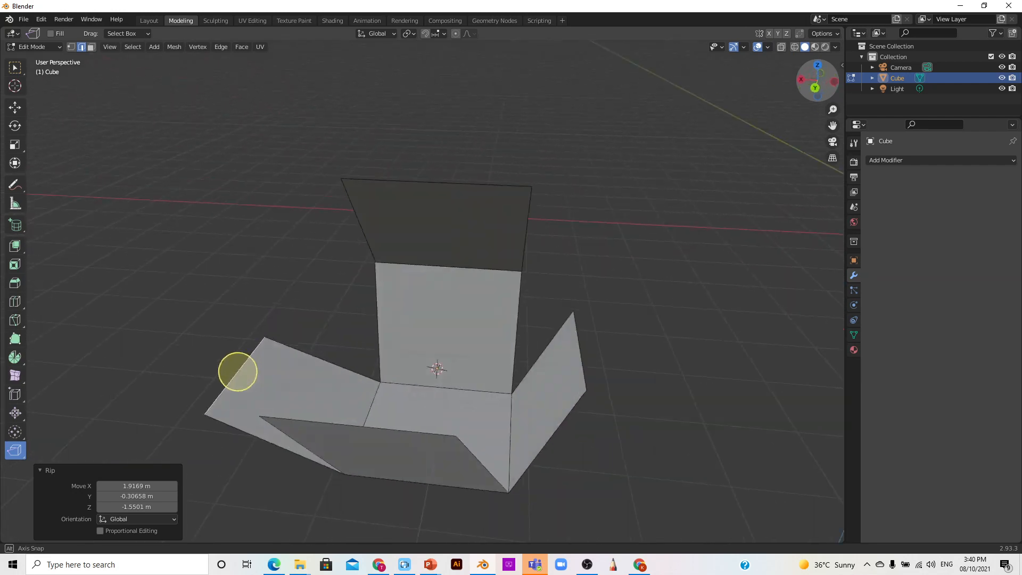
Try to rip the free outer edge of the raised lid, then deselect it.
click(436, 180)
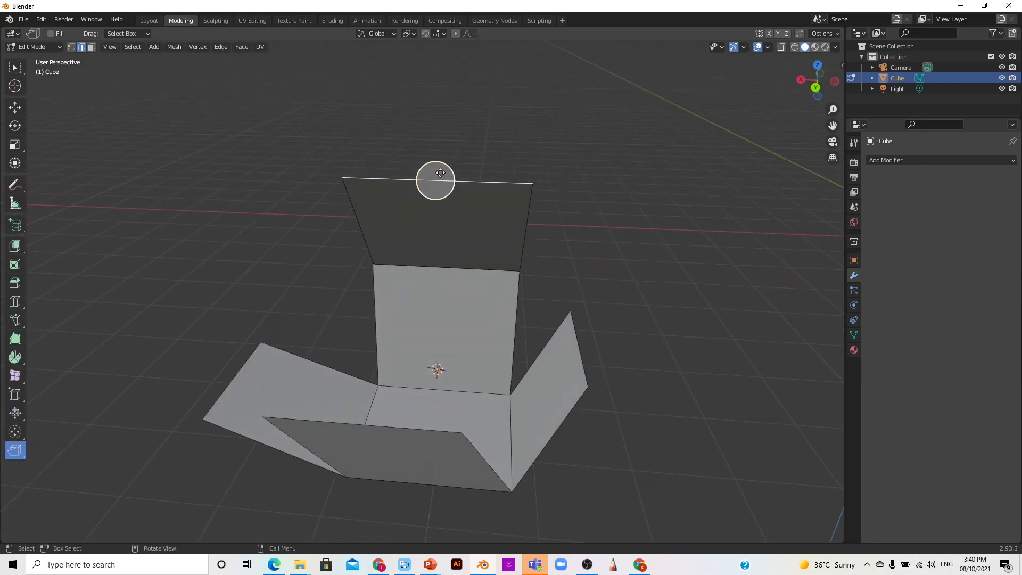
key(v)
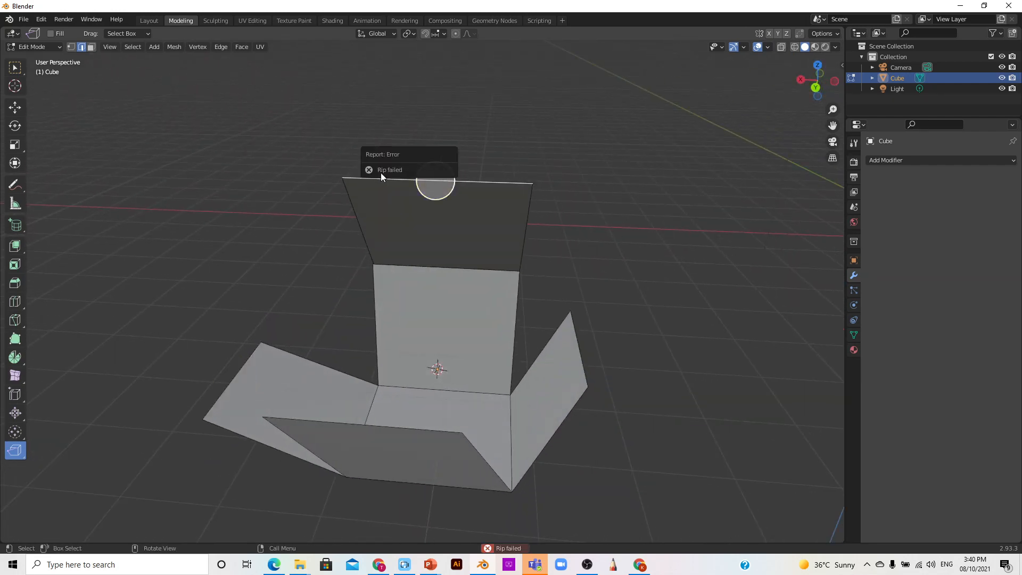
click(641, 240)
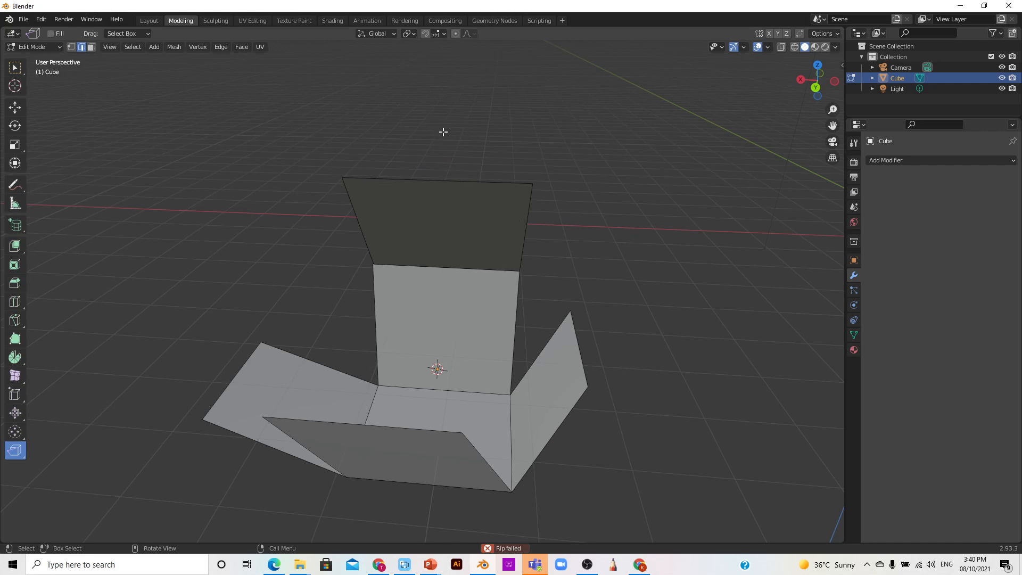
Rip the edge joining the lid to the last upright wall and pull the wall away by about -0.25, -1.59 and -0.60 m in X, Y, Z.
click(449, 277)
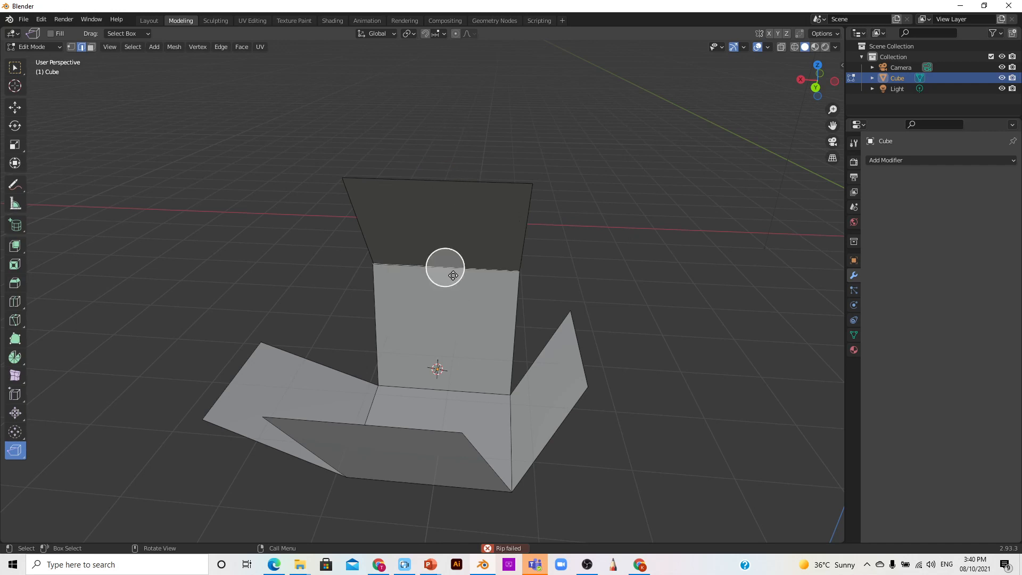
drag(811, 94, 793, 91)
middle_drag(399, 268, 349, 293)
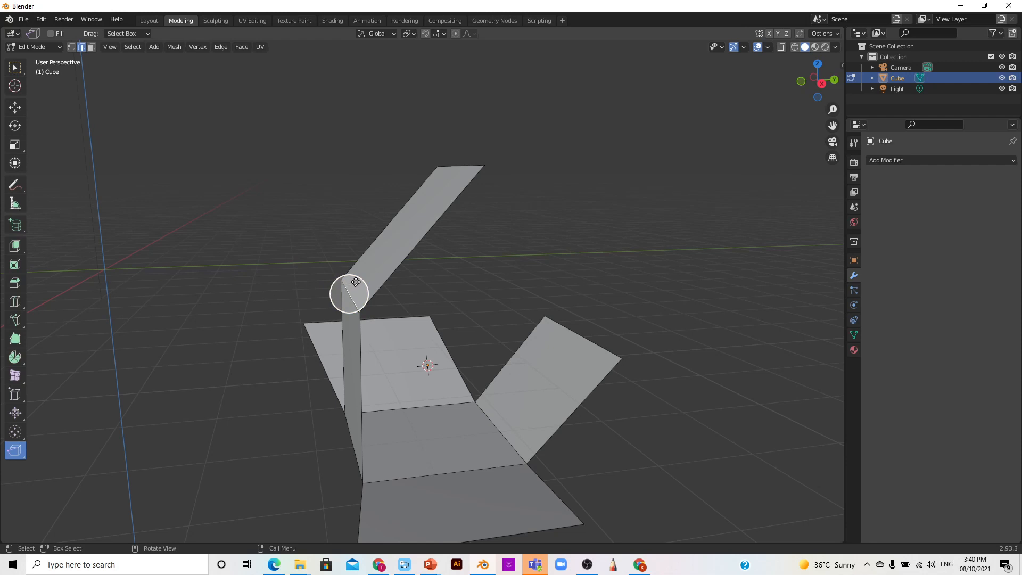
key(g)
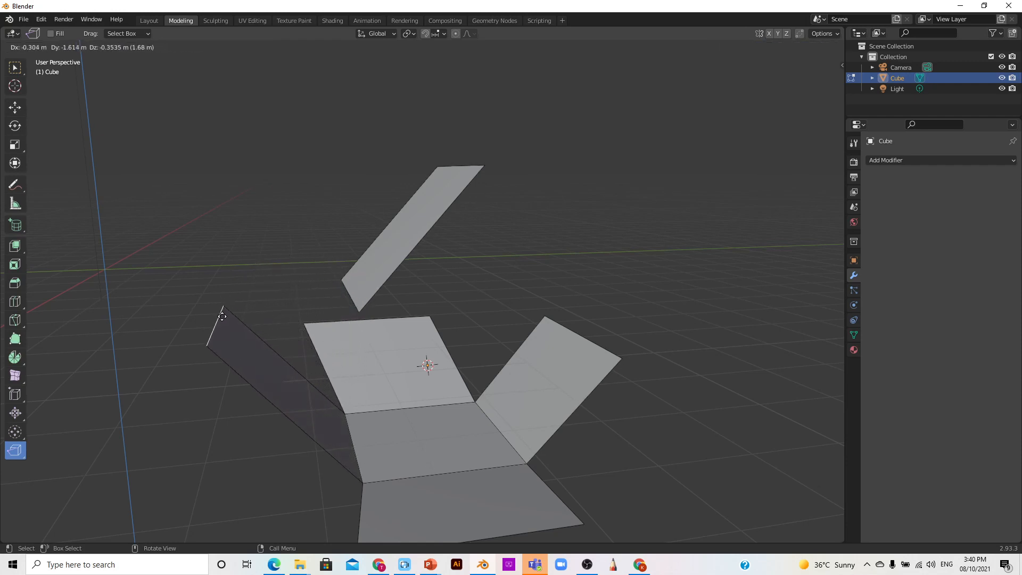
click(218, 344)
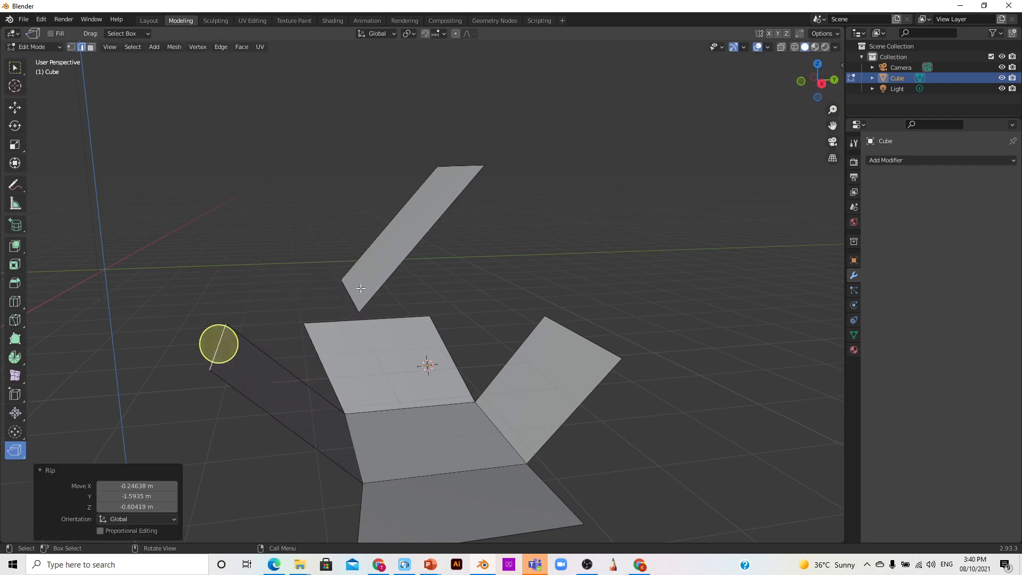
scroll(367, 288, down, 1)
scroll(376, 287, up, 2)
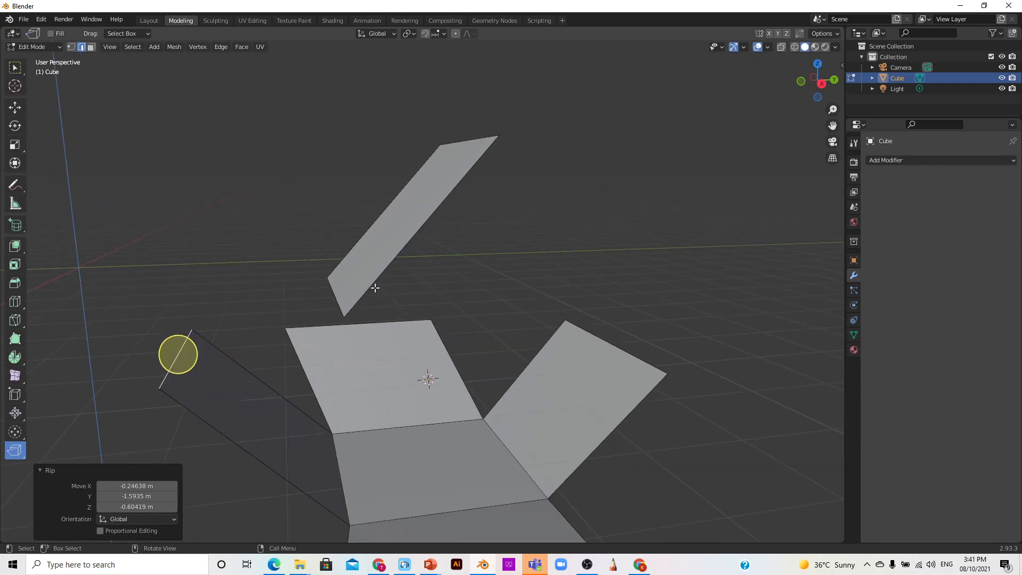
Undo all the rips so the cube is closed again.
key(ctrl)
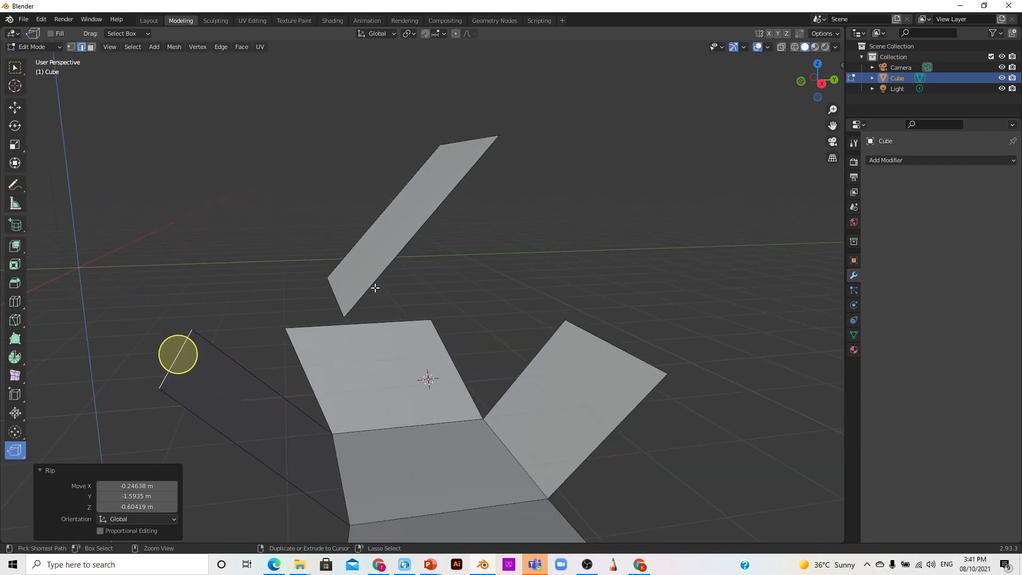
key(ctrl+z)
key(ctrl+z)
key(ctrl+z)
key(ctrl+z)
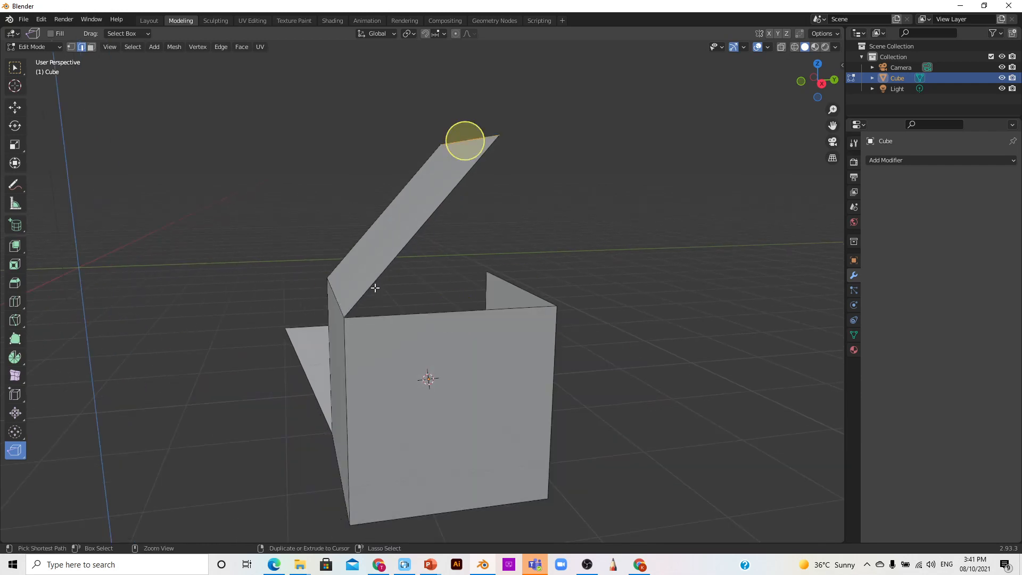
key(ctrl+z)
key(ctrl+z)
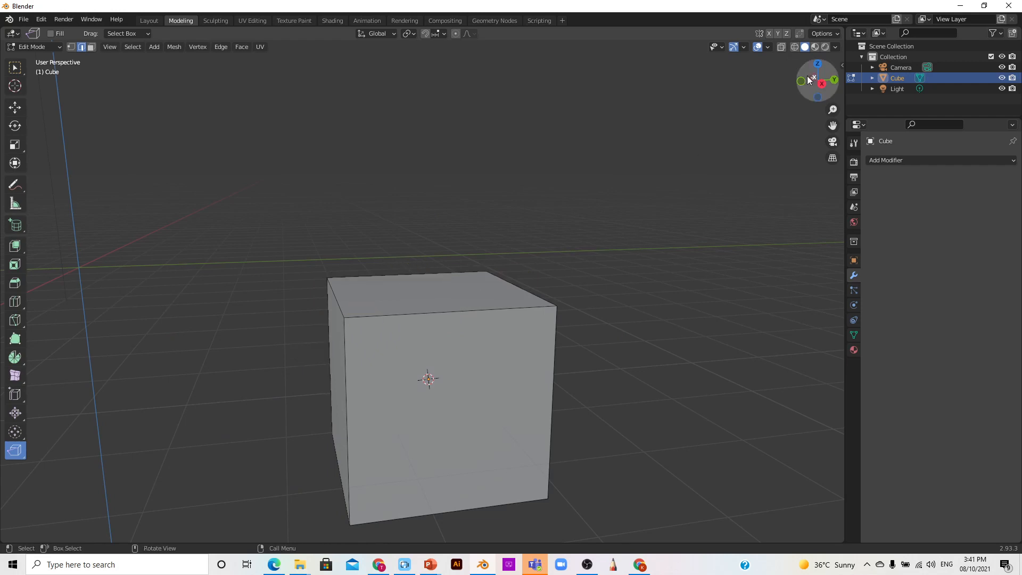
Activate the Rip Edge tool and extend the cube's front top edge by about 0.01, -0.05 and 0.28 m in X, Y and Z.
drag(809, 80, 767, 83)
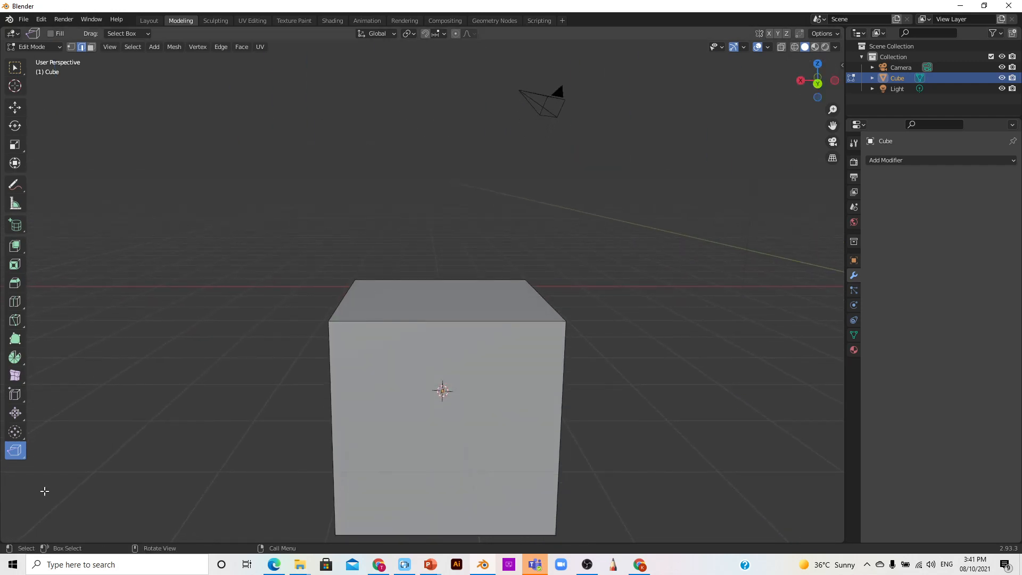
click(16, 453)
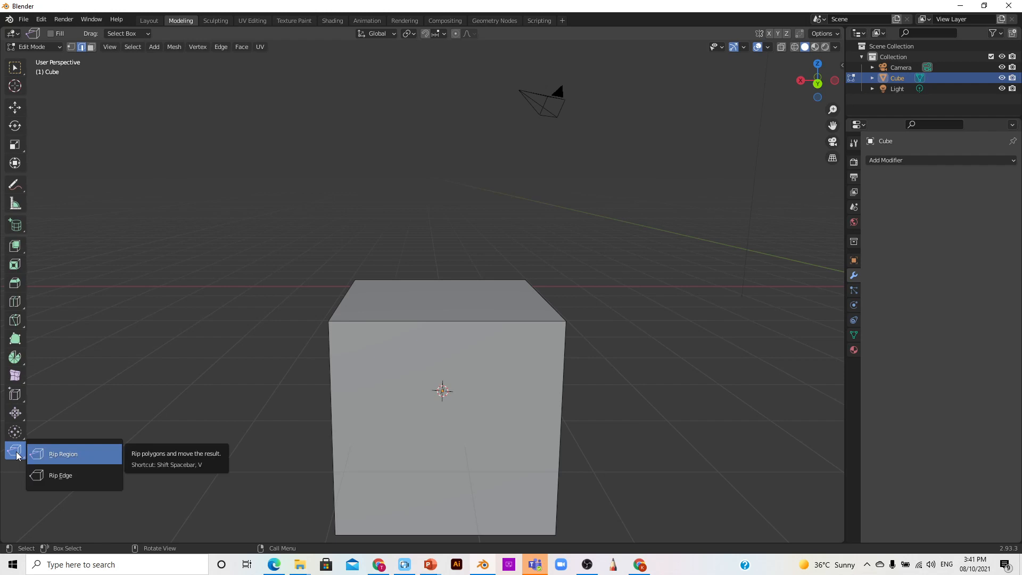
click(54, 478)
scroll(279, 414, down, 2)
drag(438, 310, 437, 289)
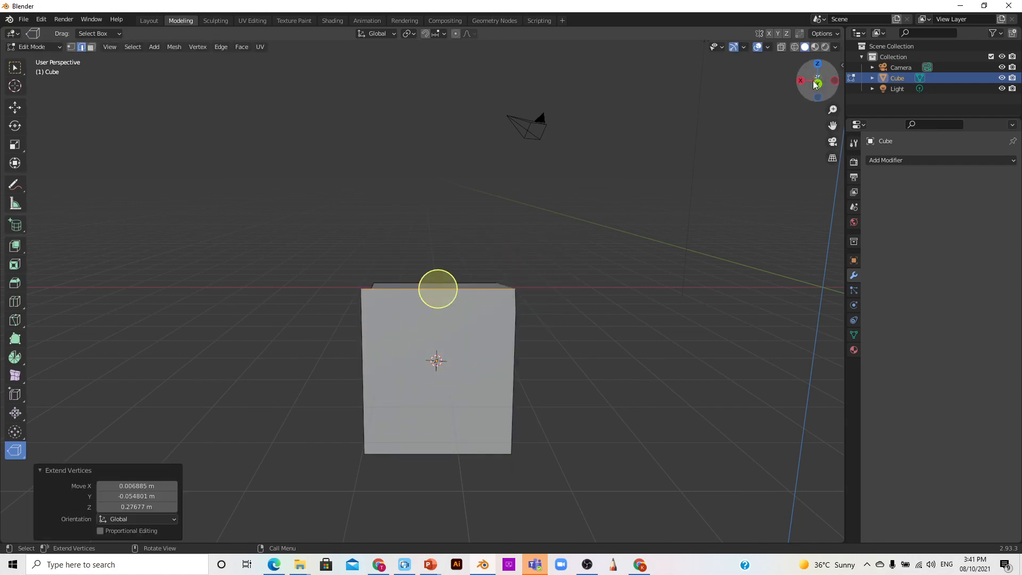
In vertex selection mode, extend the vertices of the same top edge outward by about 0.80, 2.40 and -0.04 m in X, Y and Z.
drag(817, 83, 804, 80)
click(71, 47)
drag(354, 286, 172, 290)
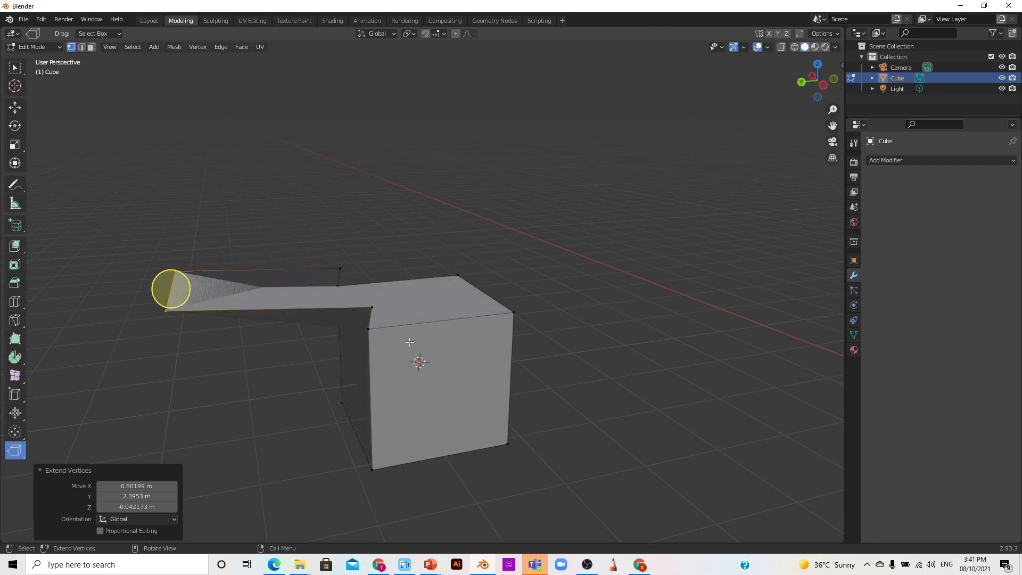
scroll(336, 335, up, 3)
scroll(416, 279, down, 2)
drag(820, 88, 548, 93)
drag(740, 309, 691, 266)
click(15, 452)
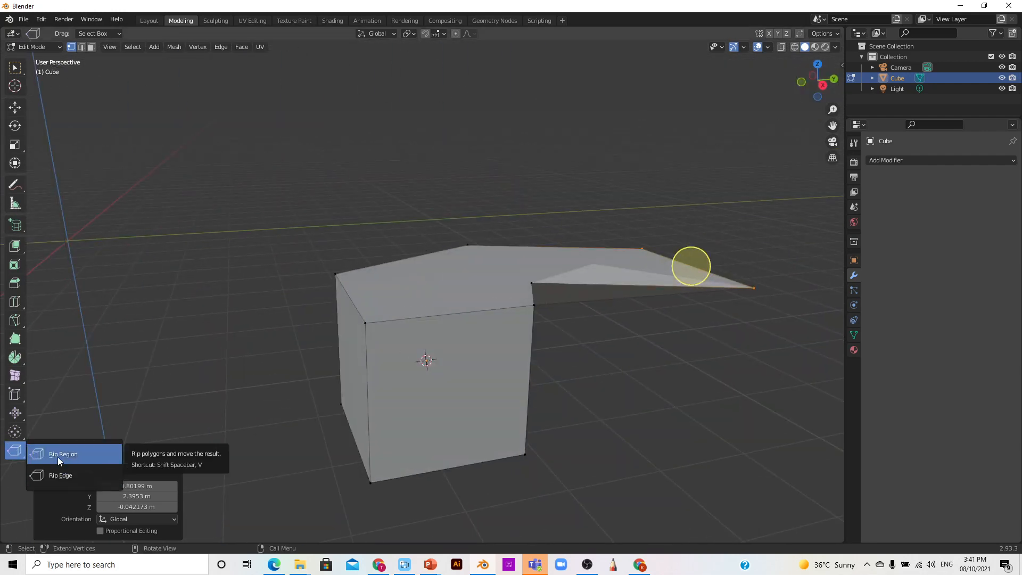
click(12, 455)
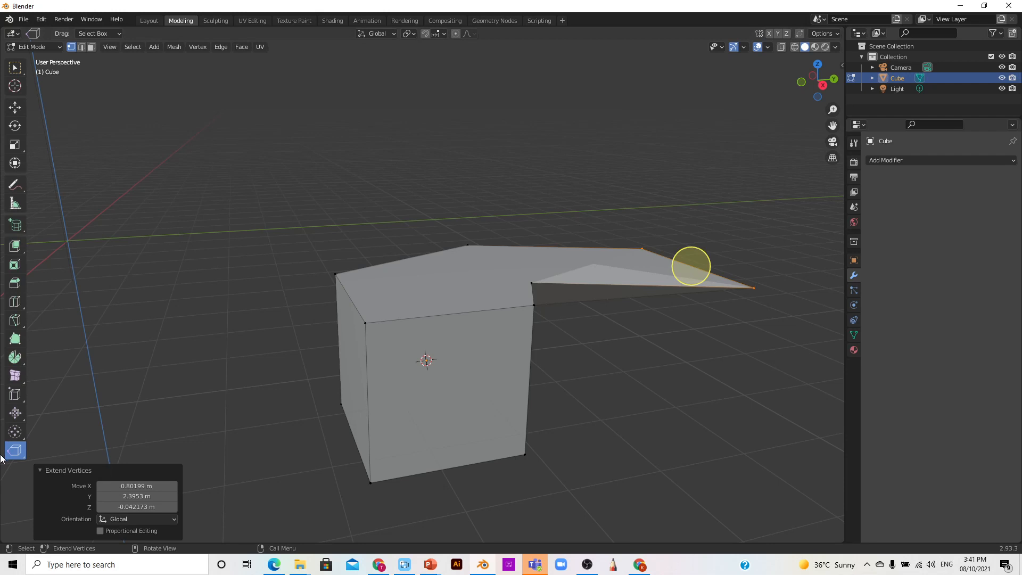
Undo both Rip Edge extensions and select one top edge of the restored cube.
key(ctrl+z)
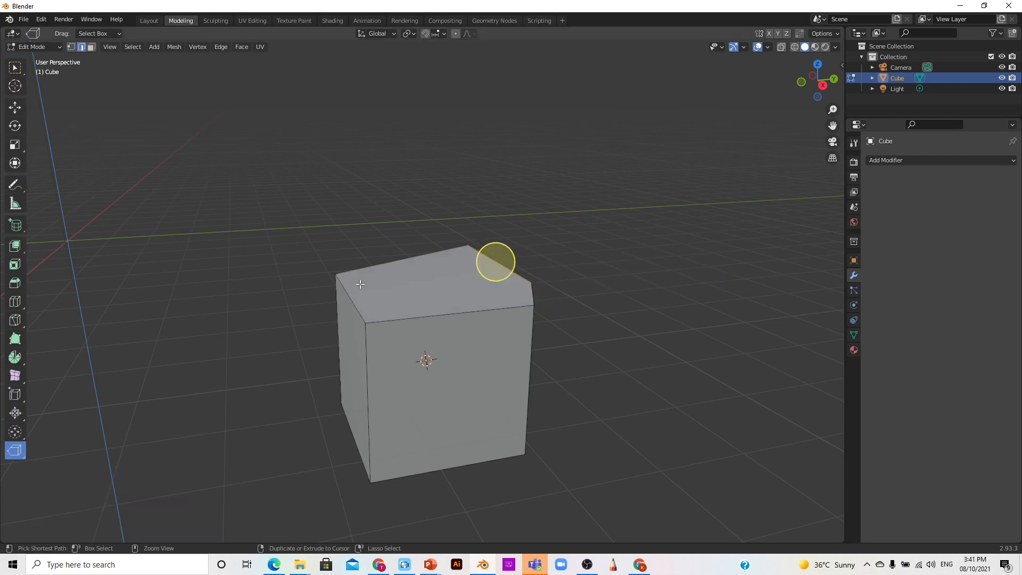
key(ctrl+z)
drag(826, 97, 1017, 105)
mouse_move(329, 303)
mouse_down()
mouse_move(434, 265)
mouse_move(480, 324)
mouse_move(346, 311)
mouse_up()
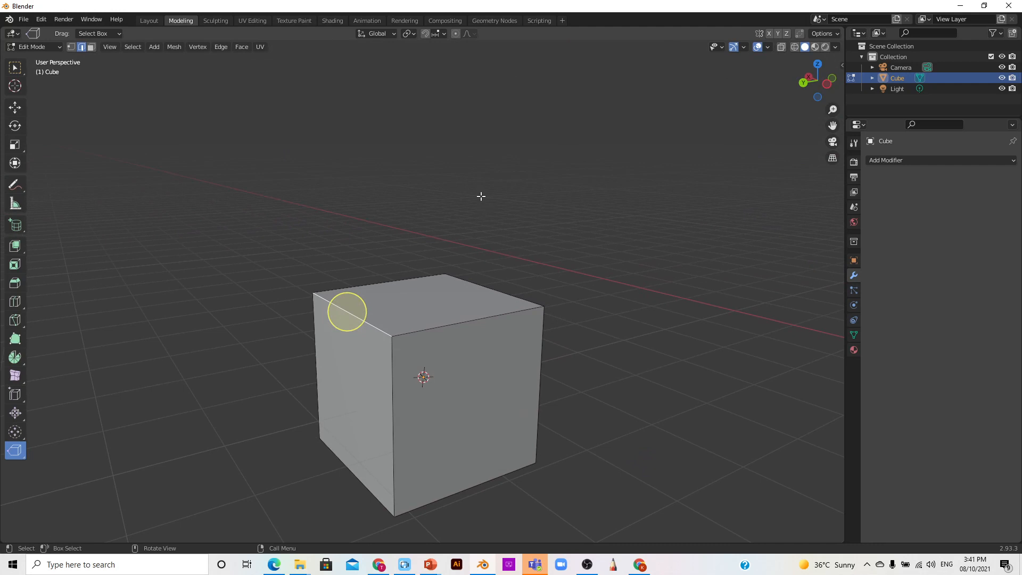
Switch to the UV Editing workspace and bring the cube into view.
click(248, 20)
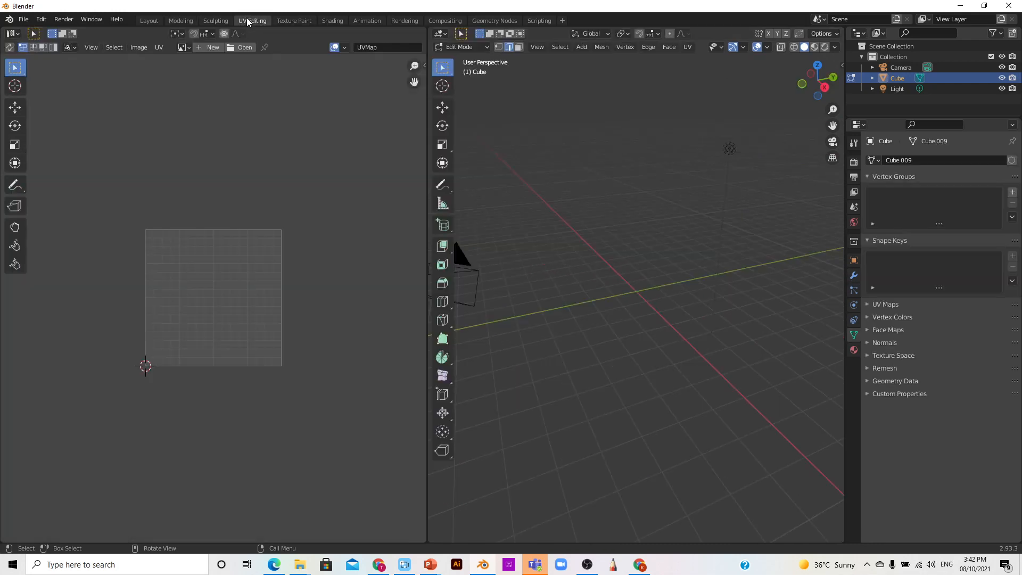
scroll(588, 302, down, 5)
scroll(684, 322, up, 3)
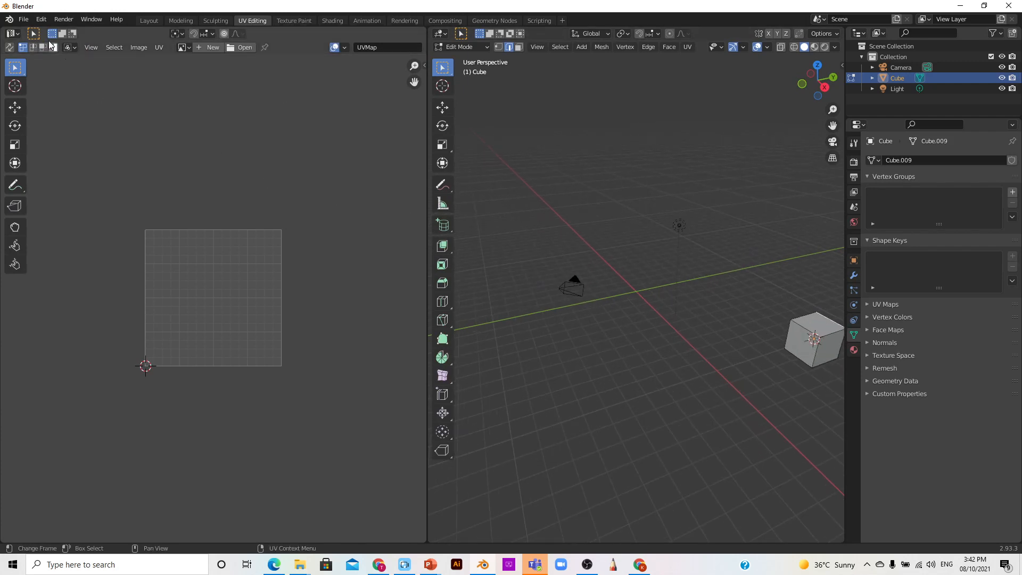
Start a new General file without saving the changes to the current one.
click(20, 19)
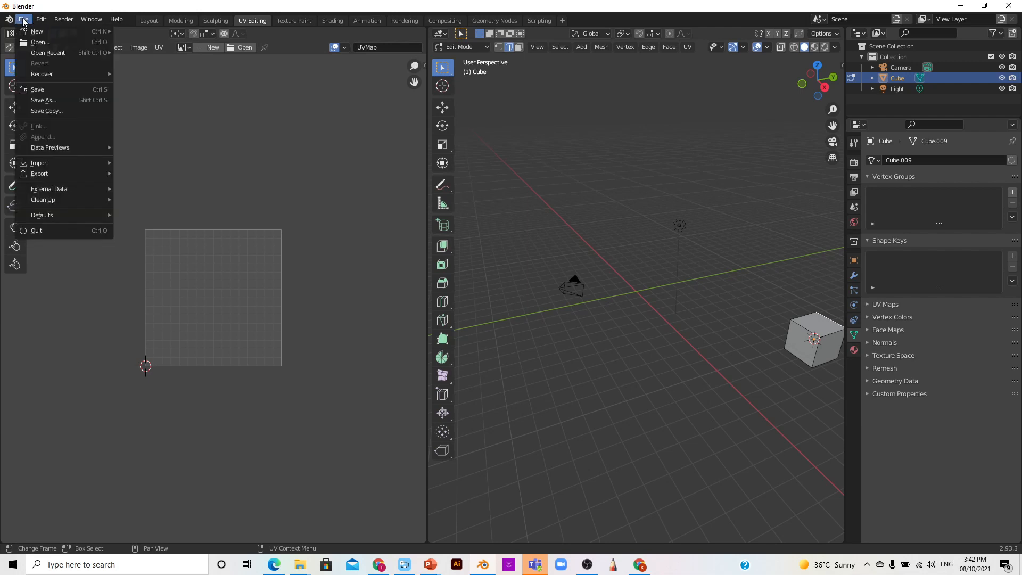
mouse_move(52, 33)
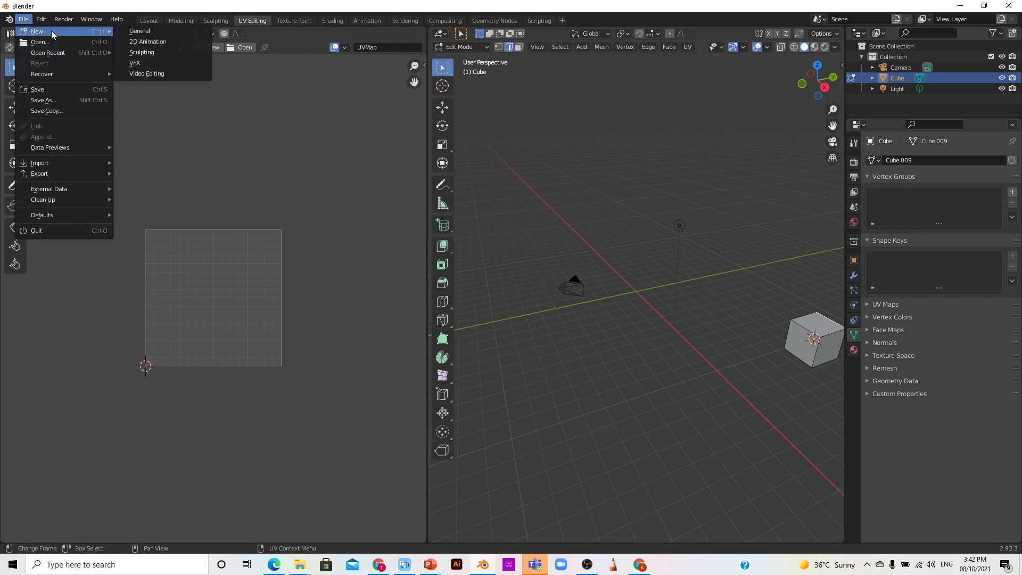
click(142, 32)
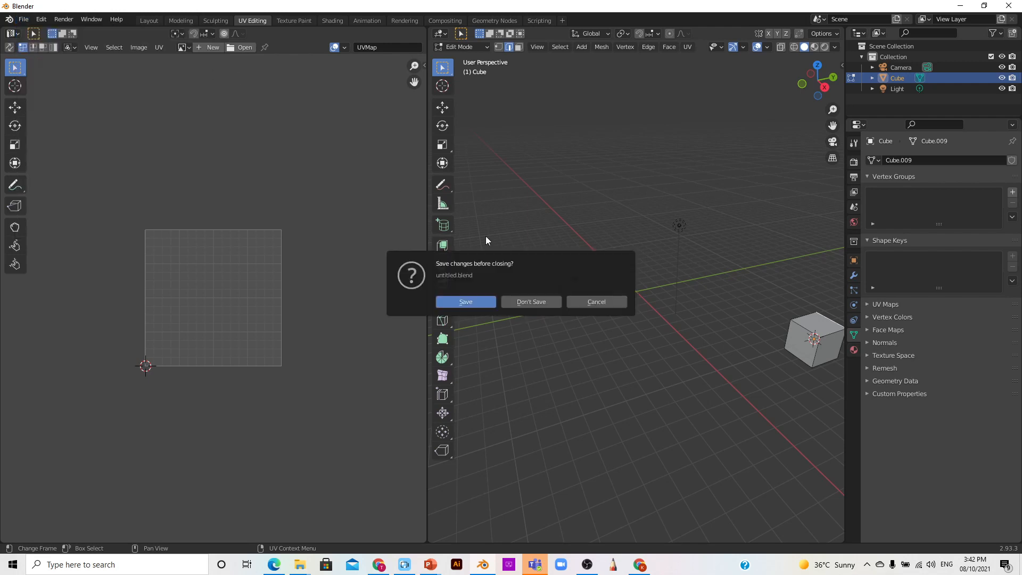
click(555, 306)
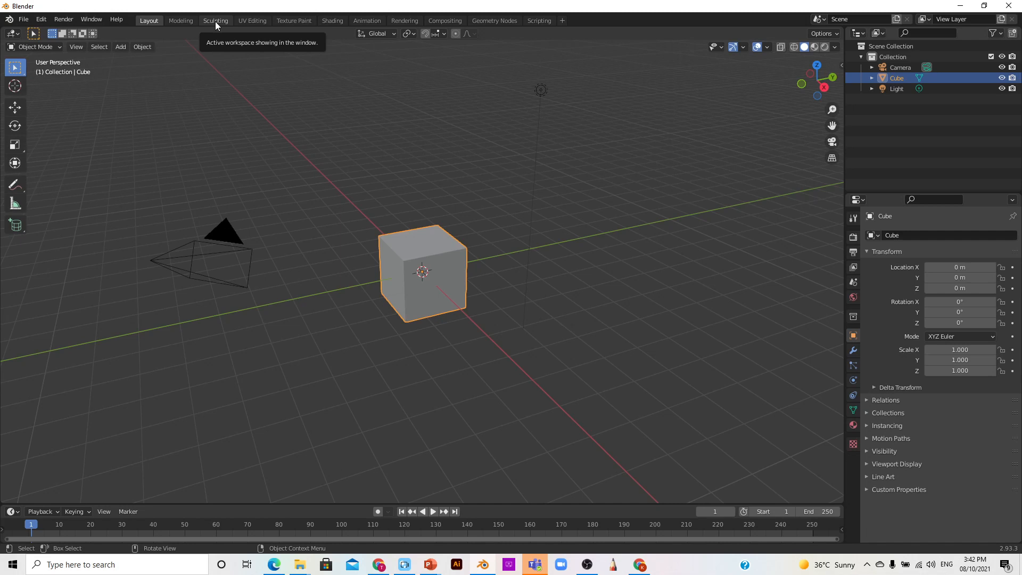
Show the default cube and its unwrapped UV layout in the UV Editing workspace.
click(254, 20)
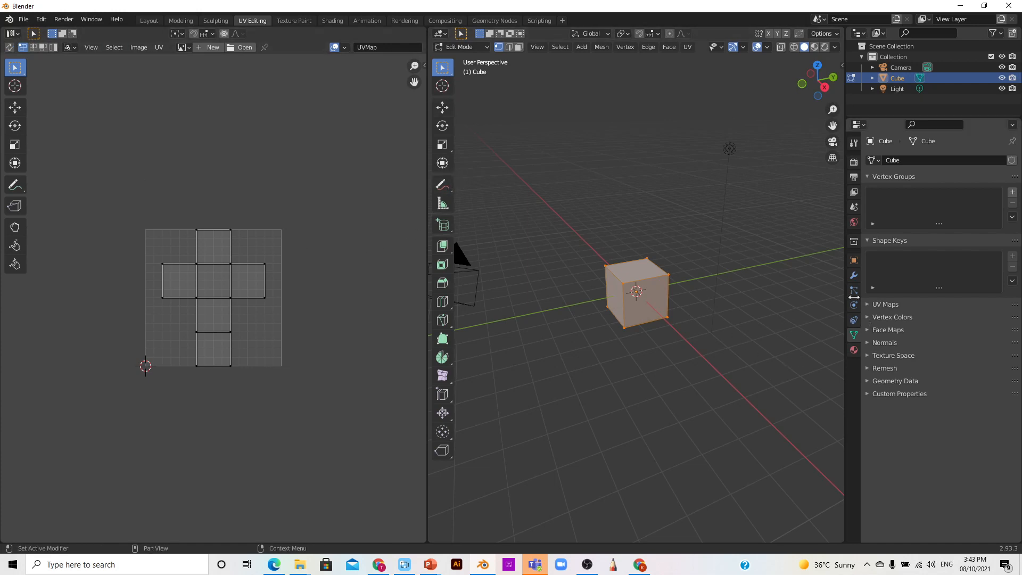
scroll(683, 325, up, 2)
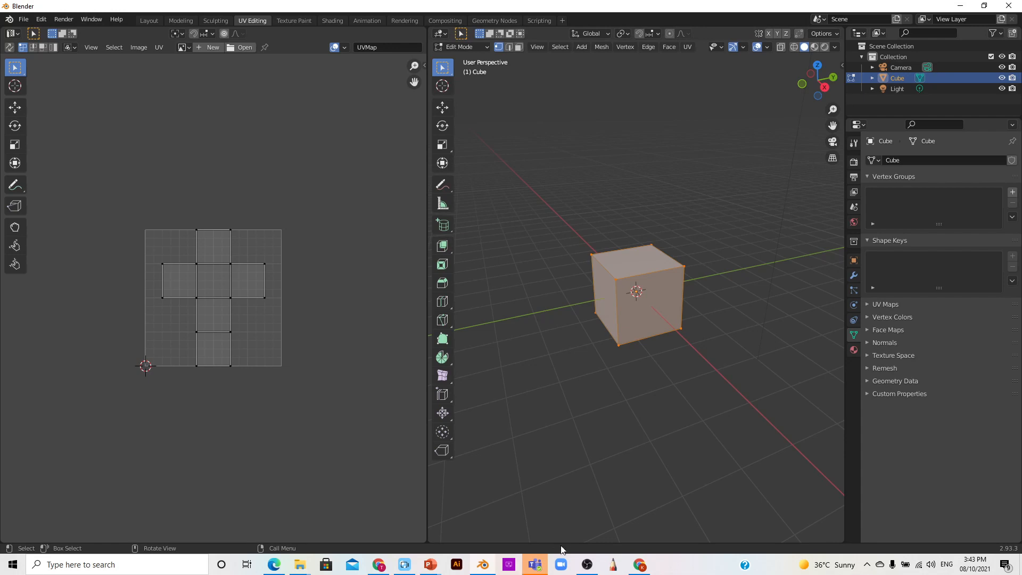
click(588, 567)
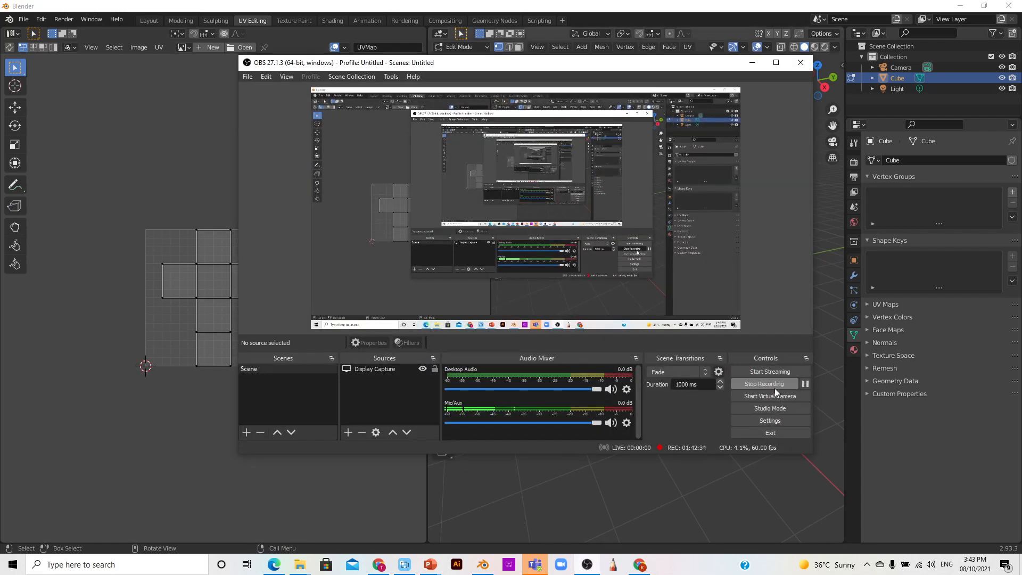